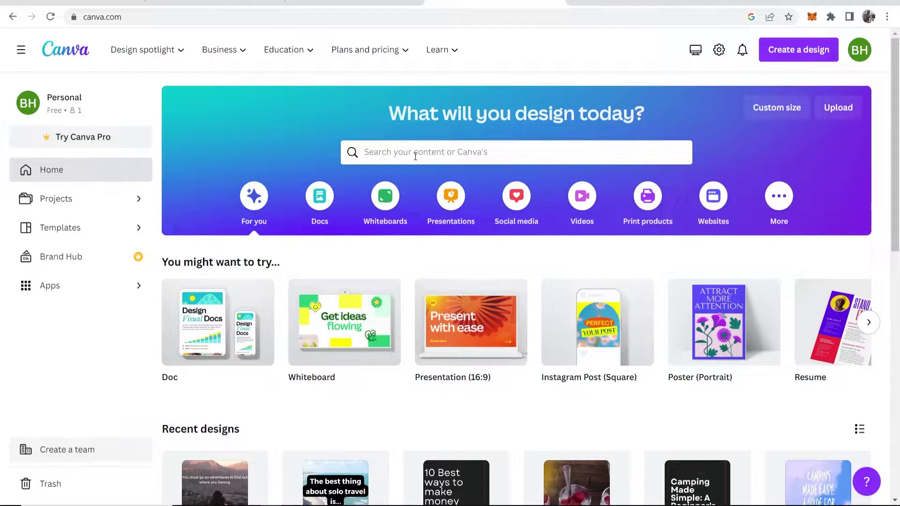
Search Canva for 'ebook cover' and open the Ebook Cover 512×800 px template gallery.
{"action": "left_click", "coordinate": [415, 156]}
{"action": "type", "text": "ebo"}
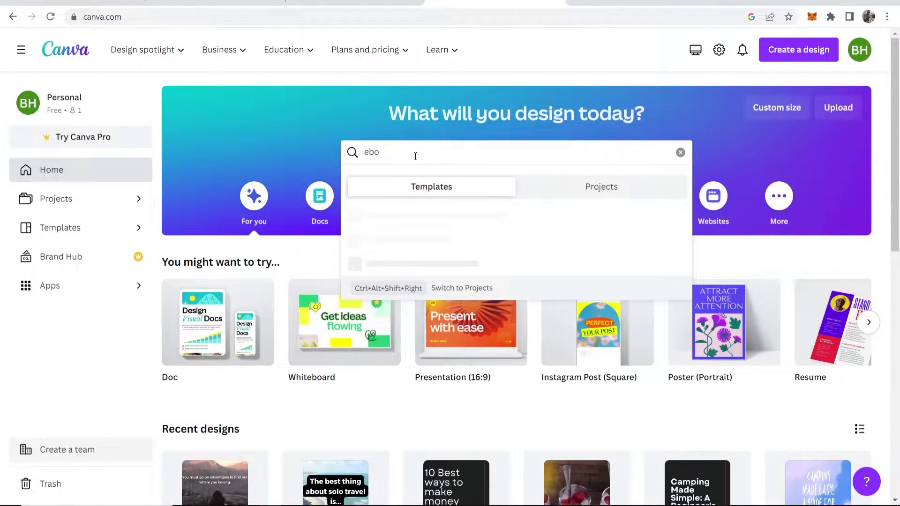
{"action": "type", "text": "ok cover"}
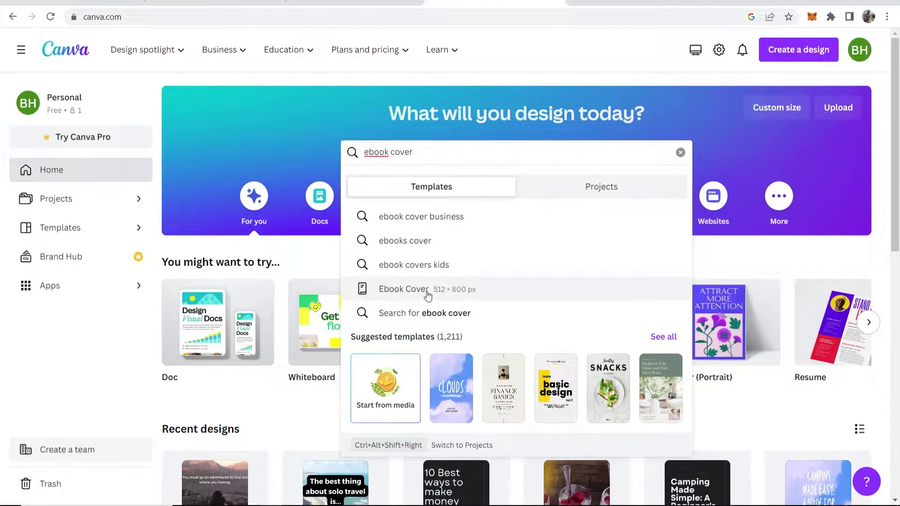
{"action": "left_click", "coordinate": [386, 295]}
{"action": "scroll", "coordinate": [222, 244], "scroll_direction": "down", "scroll_amount": 2}
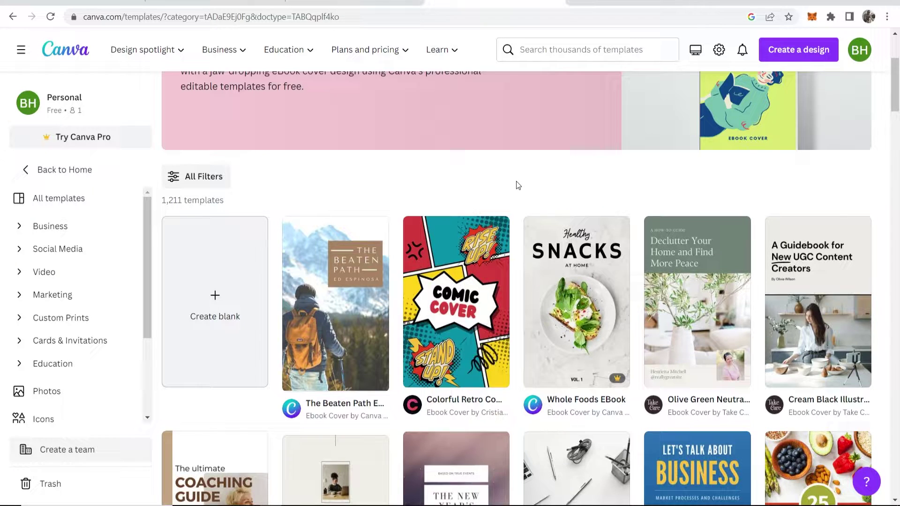
Scroll the Ebook Cover templates down to the Grey and Ivory Simply Working from Home laptop template.
{"action": "scroll", "coordinate": [516, 181], "scroll_direction": "down", "scroll_amount": 1}
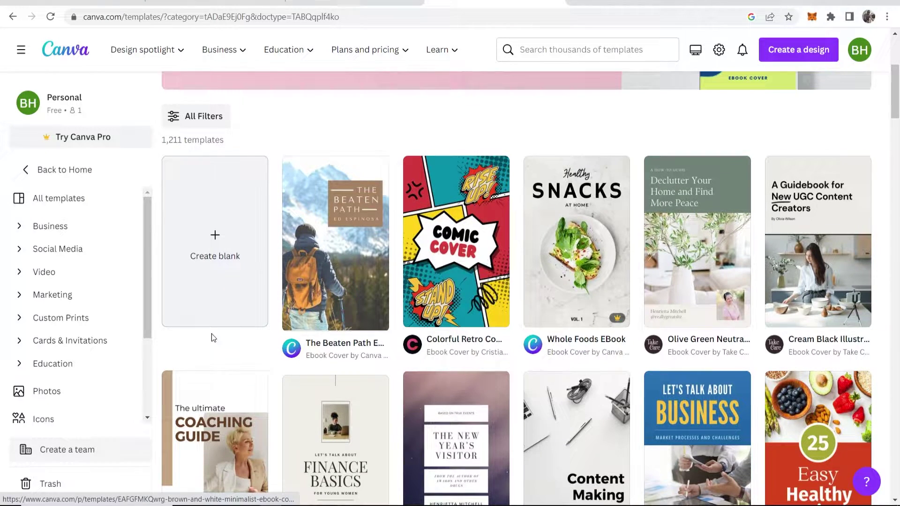
{"action": "scroll", "coordinate": [511, 290], "scroll_direction": "down", "scroll_amount": 1}
{"action": "scroll", "coordinate": [510, 291], "scroll_direction": "down", "scroll_amount": 8}
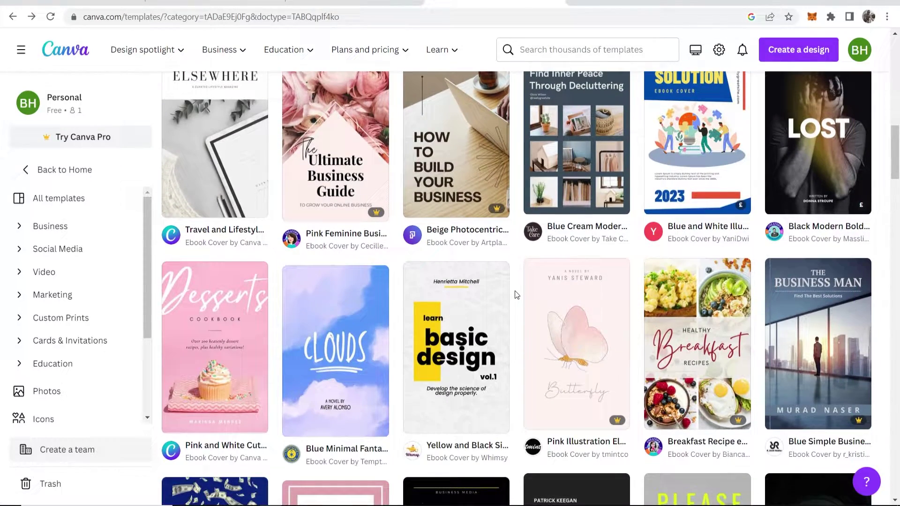
{"action": "scroll", "coordinate": [516, 295], "scroll_direction": "down", "scroll_amount": 4}
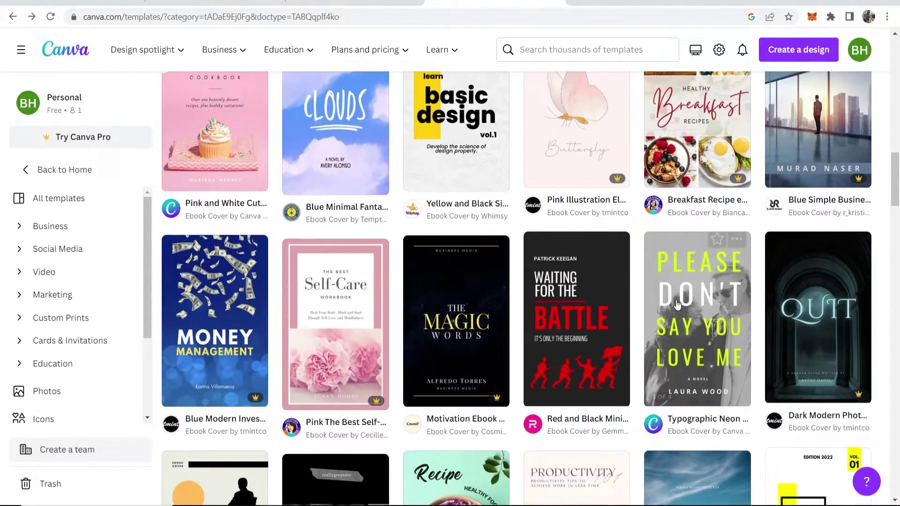
{"action": "scroll", "coordinate": [251, 321], "scroll_direction": "down", "scroll_amount": 1}
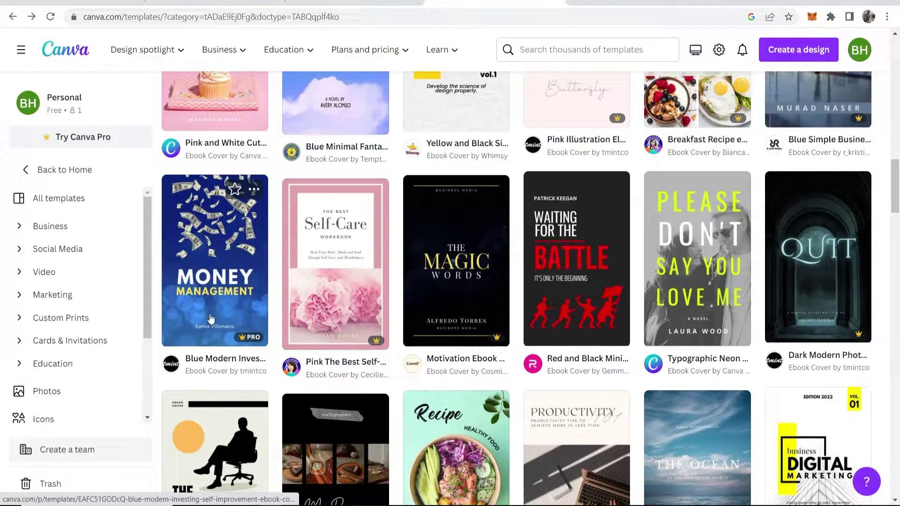
{"action": "scroll", "coordinate": [422, 314], "scroll_direction": "down", "scroll_amount": 1}
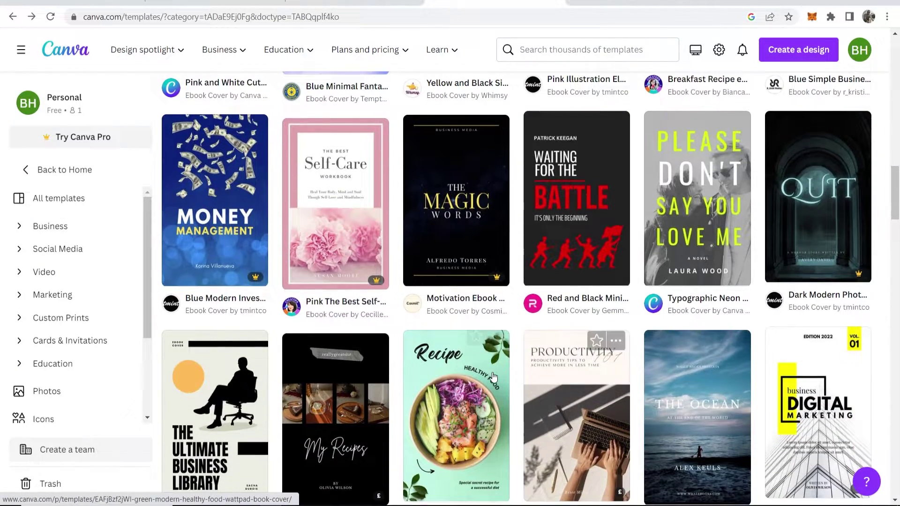
{"action": "scroll", "coordinate": [493, 376], "scroll_direction": "down", "scroll_amount": 2}
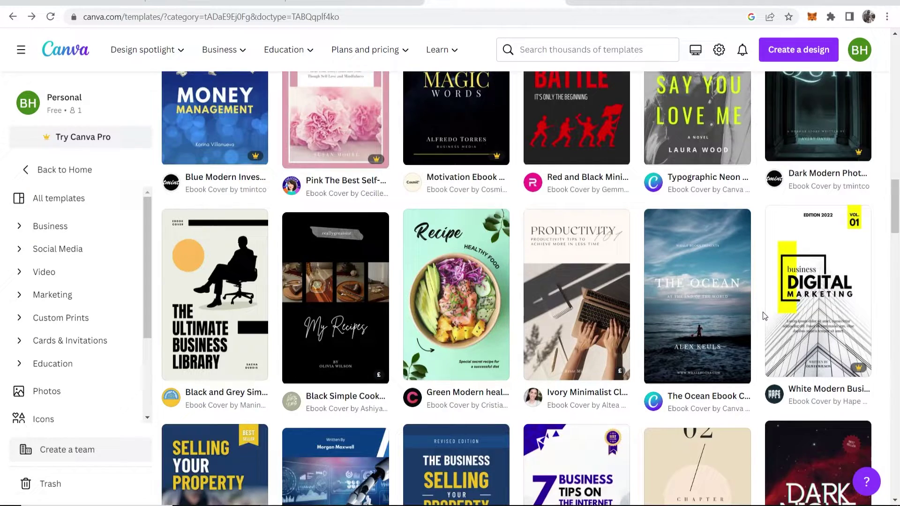
{"action": "scroll", "coordinate": [765, 316], "scroll_direction": "down", "scroll_amount": 2}
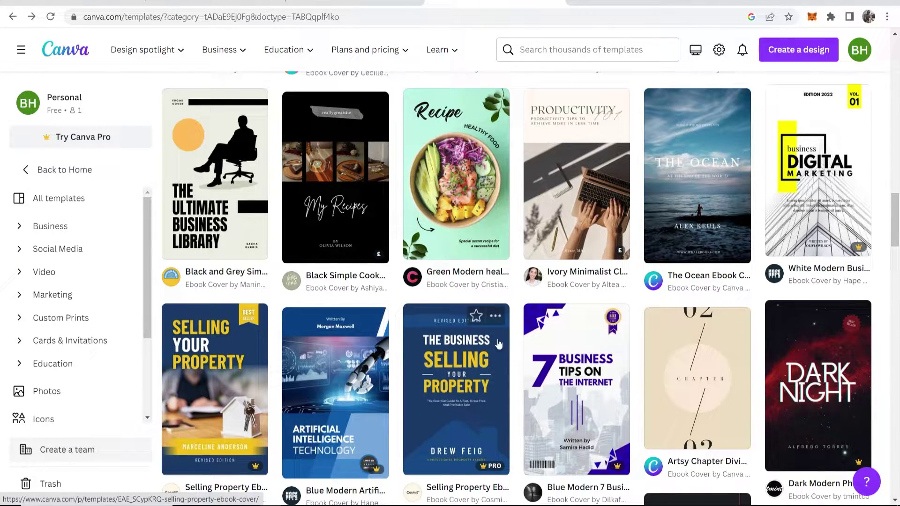
{"action": "scroll", "coordinate": [445, 271], "scroll_direction": "down", "scroll_amount": 6}
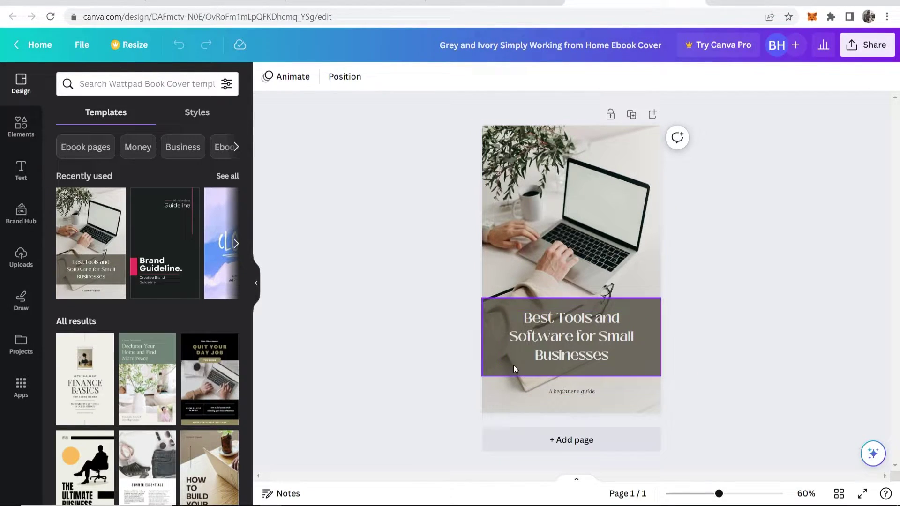
Replace the cover title with 'How To Grow on YouTube In 30 Days'.
{"action": "left_click", "coordinate": [491, 364]}
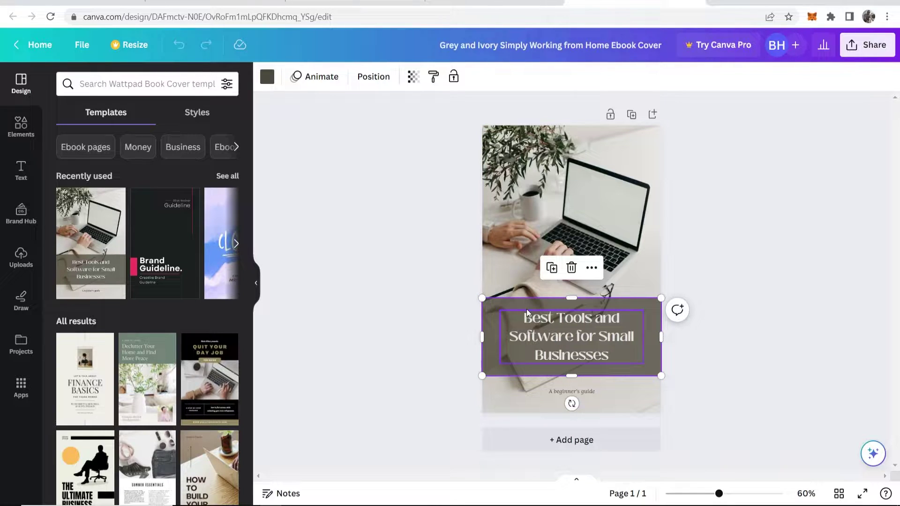
{"action": "left_click", "coordinate": [561, 319]}
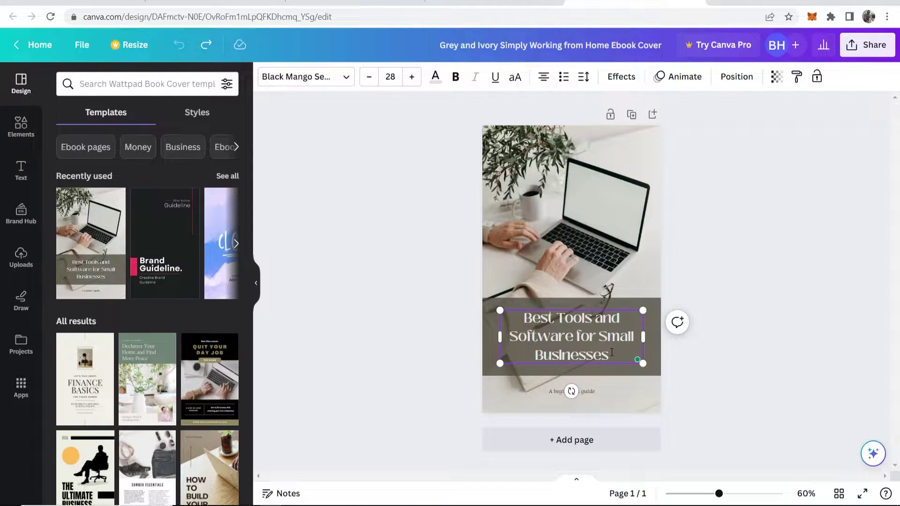
{"action": "key", "text": "ctrl+a"}
{"action": "key", "text": "BackSpace"}
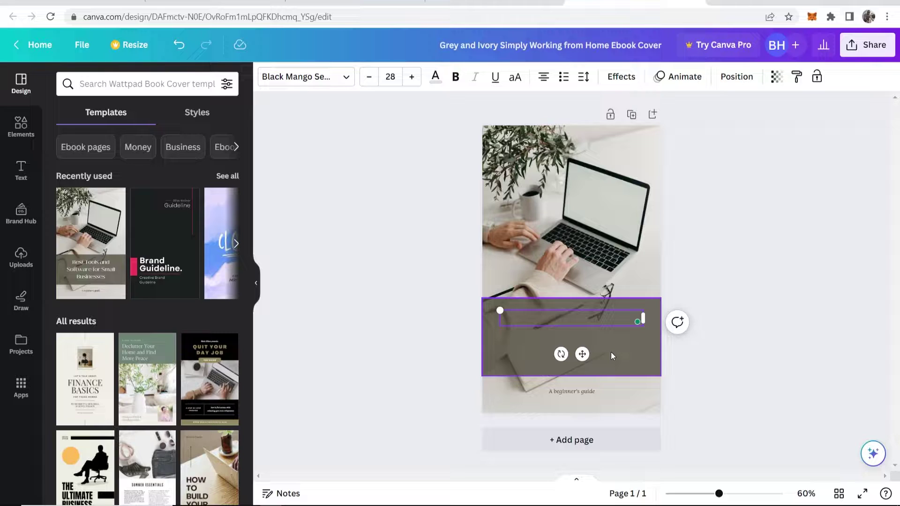
{"action": "type", "text": "HOW"}
{"action": "key", "text": "BackSpace"}
{"action": "key", "text": "BackSpace"}
{"action": "type", "text": "ow To Grow"}
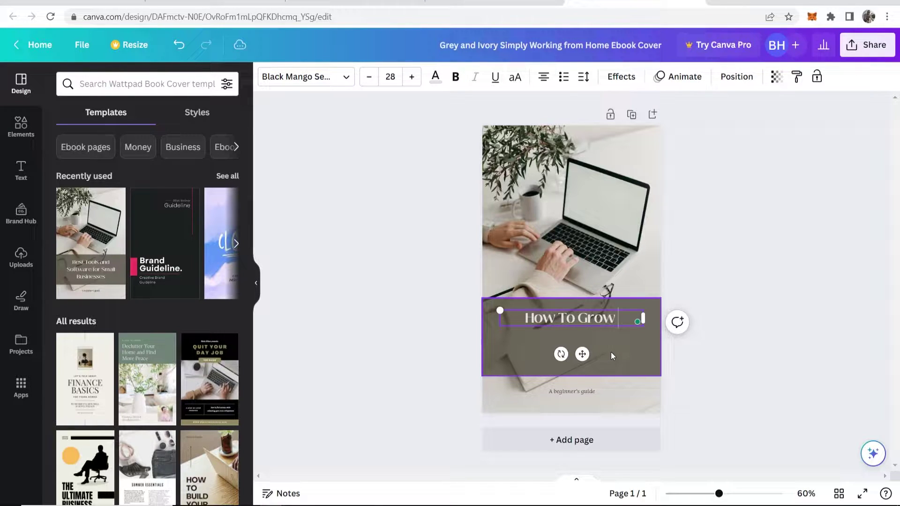
{"action": "type", "text": " on YouTube"}
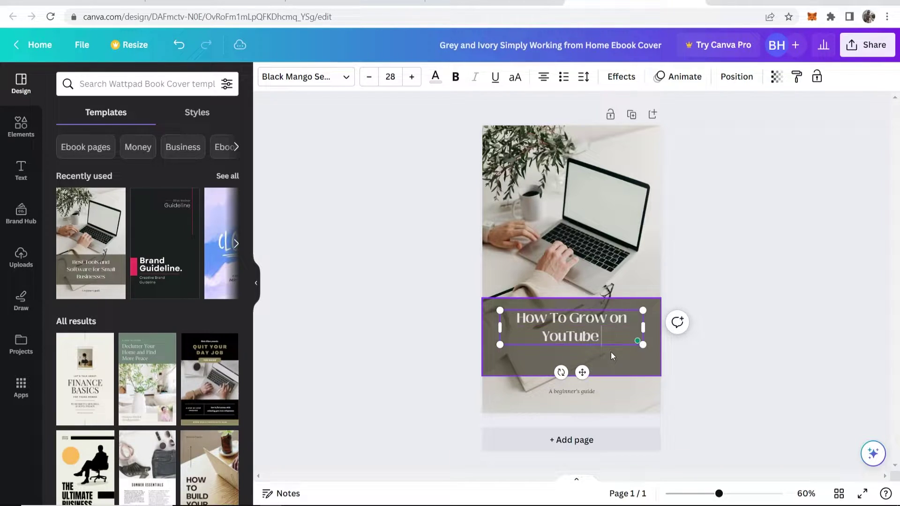
{"action": "type", "text": " In 30 Days"}
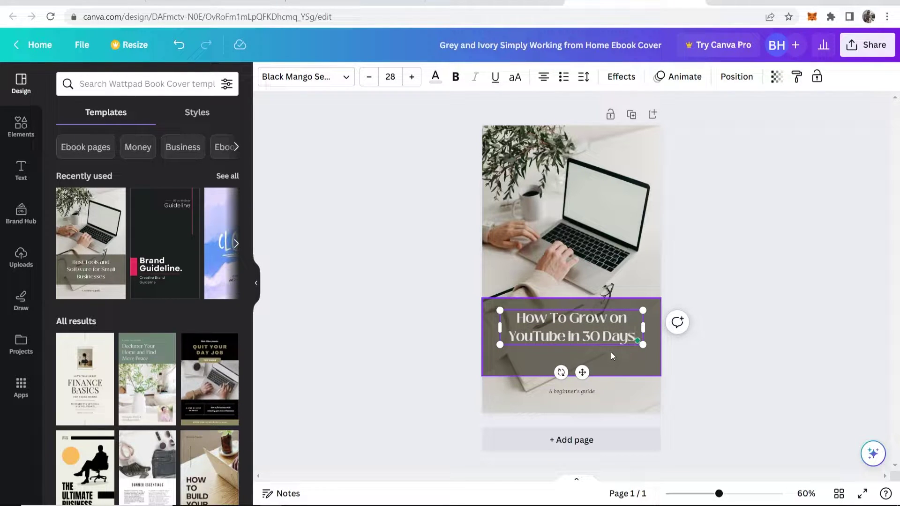
{"action": "left_click", "coordinate": [733, 393]}
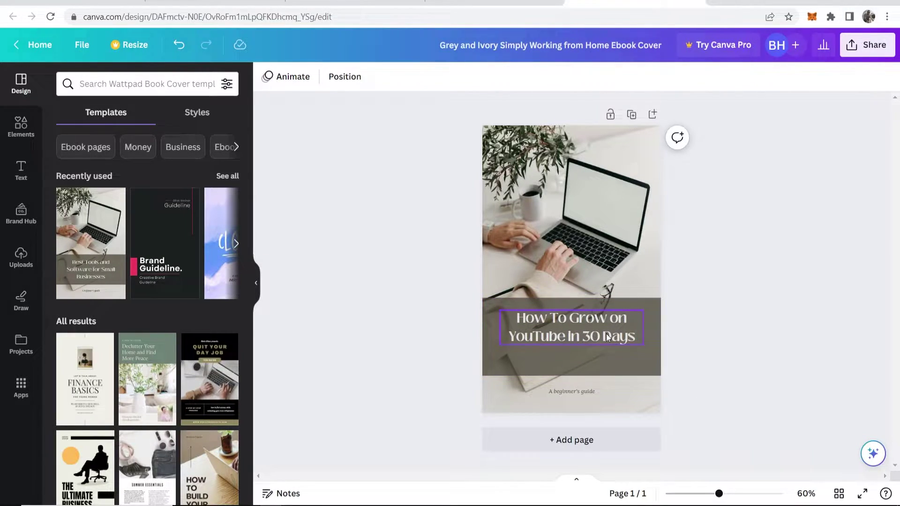
Nudge the title lower and slim the brown band by pulling its top and bottom edges inward.
{"action": "left_click_drag", "start_coordinate": [606, 334], "coordinate": [605, 343]}
{"action": "left_click", "coordinate": [569, 370]}
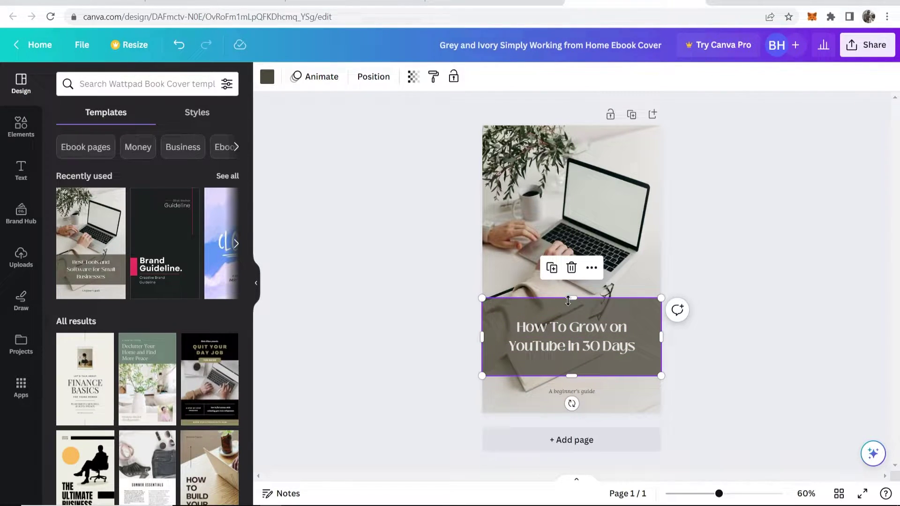
{"action": "left_click_drag", "start_coordinate": [569, 299], "coordinate": [568, 309]}
{"action": "left_click_drag", "start_coordinate": [571, 375], "coordinate": [593, 346]}
{"action": "left_click", "coordinate": [691, 367]}
{"action": "left_click", "coordinate": [594, 345]}
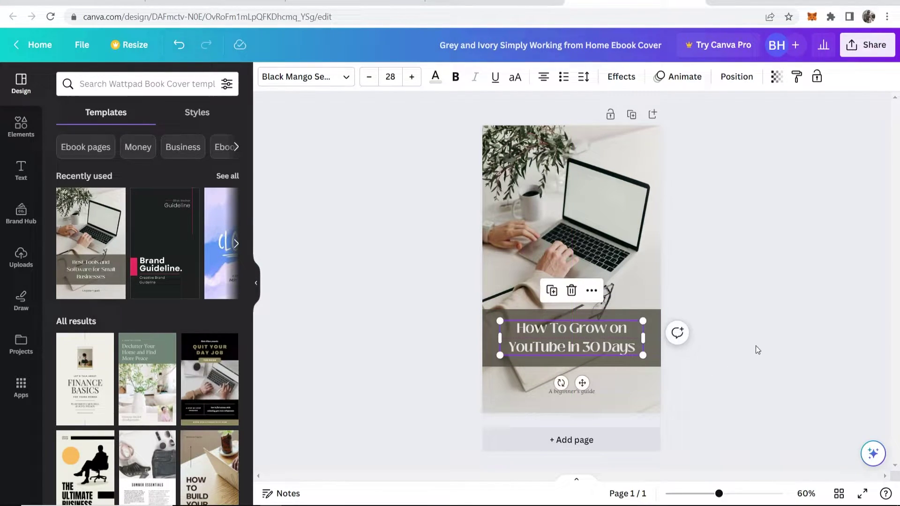
{"action": "left_click", "coordinate": [707, 355]}
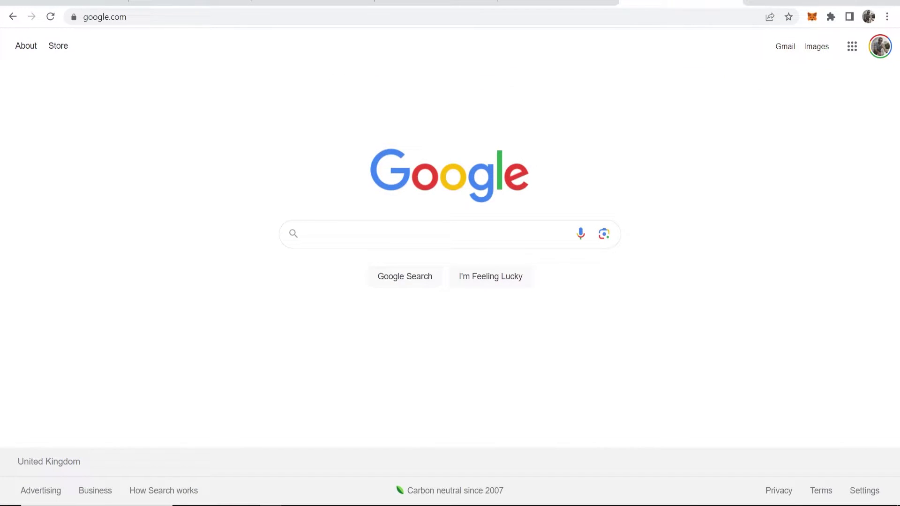
Search Google for 'pexels' and open the Pexels website.
{"action": "type", "text": "pexels"}
{"action": "key", "text": "Return"}
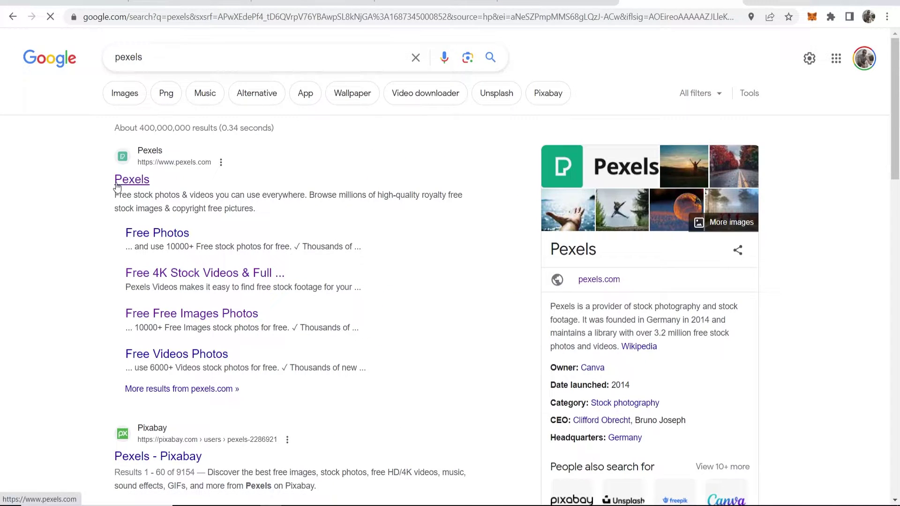
{"action": "left_click", "coordinate": [124, 185]}
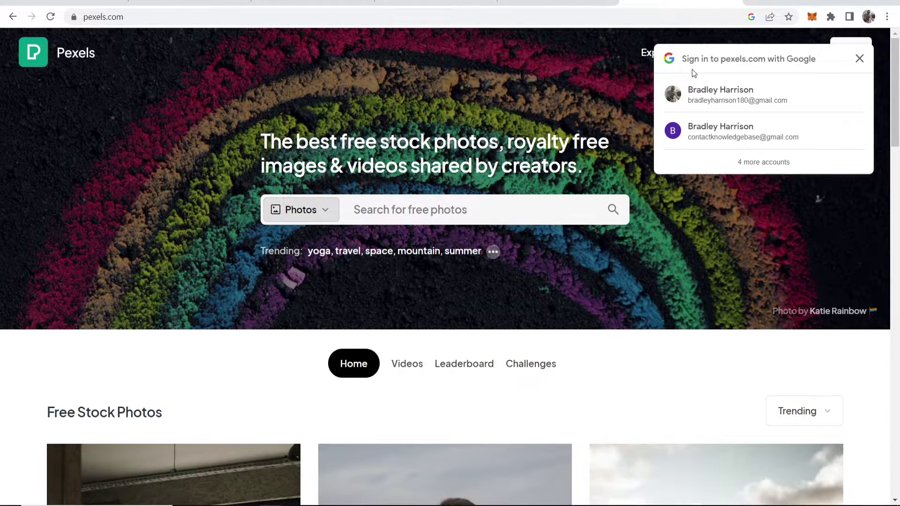
Dismiss the Google sign-in prompt and search Pexels photos for 'youtube'.
{"action": "left_click", "coordinate": [858, 59]}
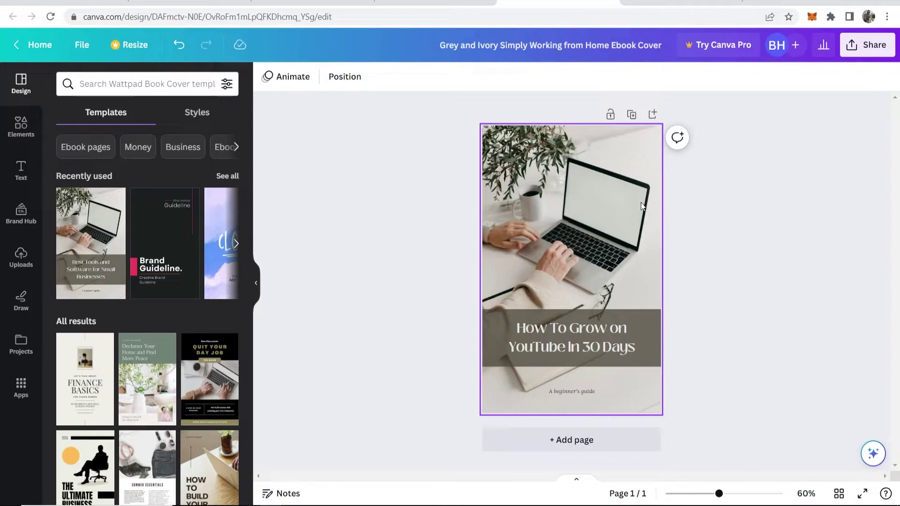
{"action": "left_click", "coordinate": [717, 3]}
{"action": "left_click", "coordinate": [436, 206]}
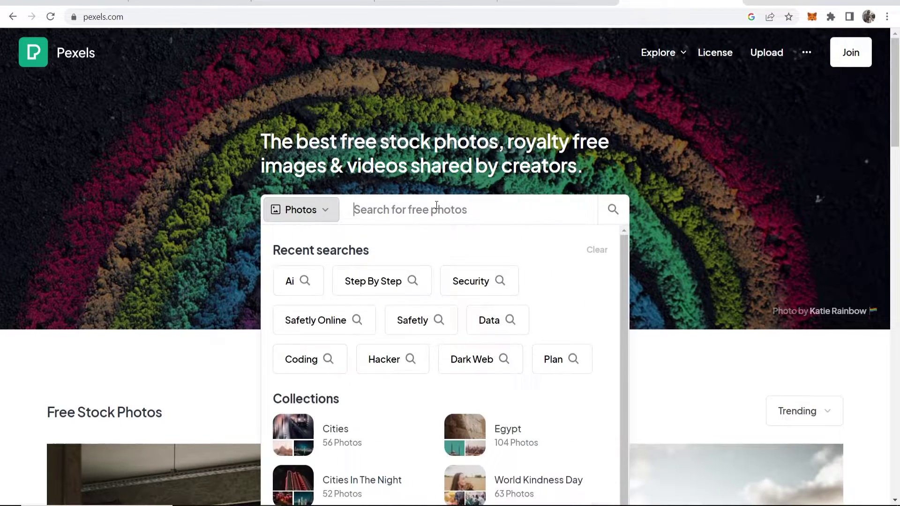
{"action": "type", "text": "youtube"}
{"action": "key", "text": "Return"}
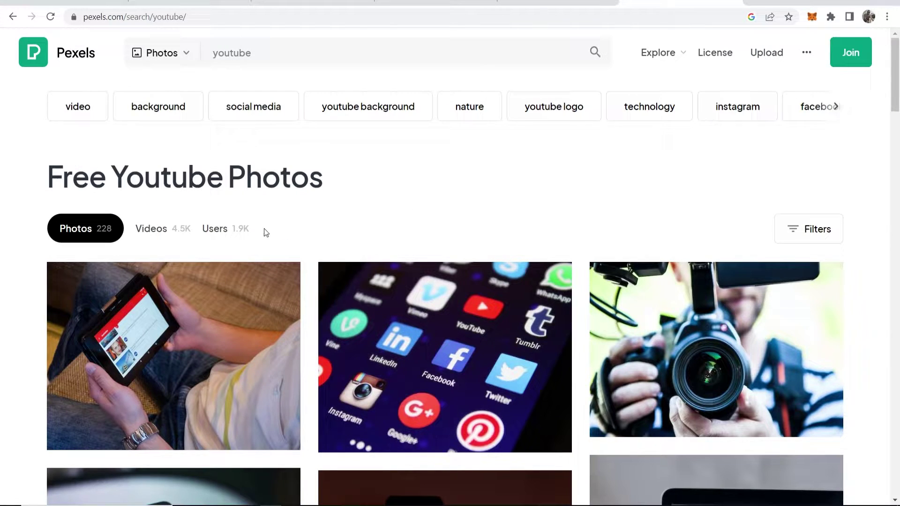
Download the laptop photo showing YouTube and dismiss the thank-you popup.
{"action": "scroll", "coordinate": [264, 229], "scroll_direction": "down", "scroll_amount": 6}
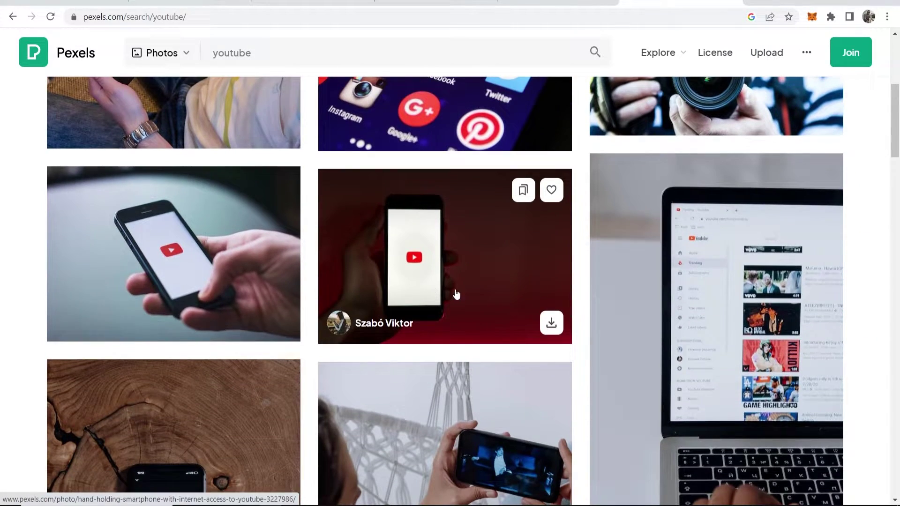
{"action": "scroll", "coordinate": [145, 305], "scroll_direction": "down", "scroll_amount": 3}
{"action": "scroll", "coordinate": [618, 306], "scroll_direction": "down", "scroll_amount": 4}
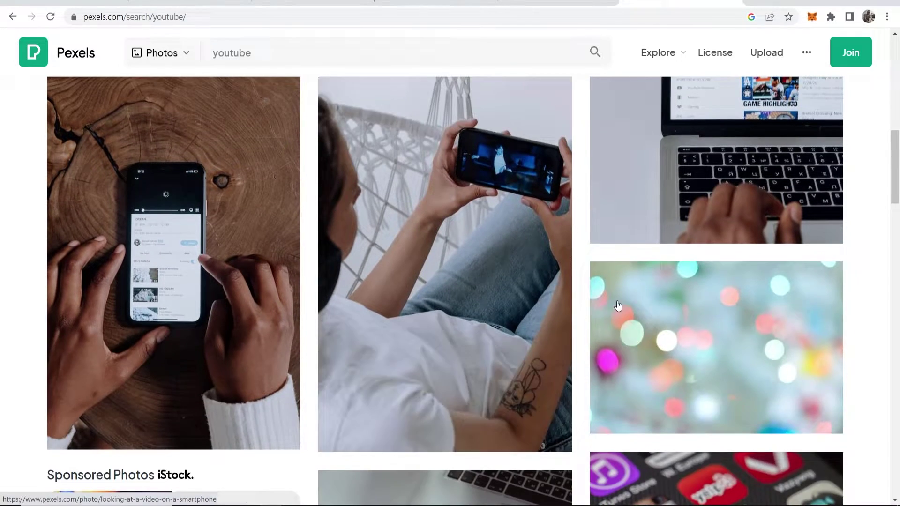
{"action": "scroll", "coordinate": [618, 306], "scroll_direction": "up", "scroll_amount": 5}
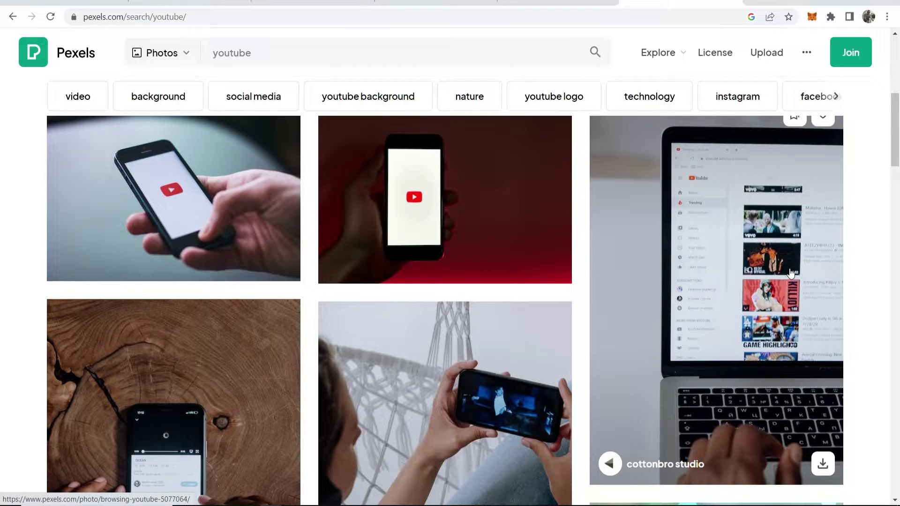
{"action": "left_click", "coordinate": [822, 464]}
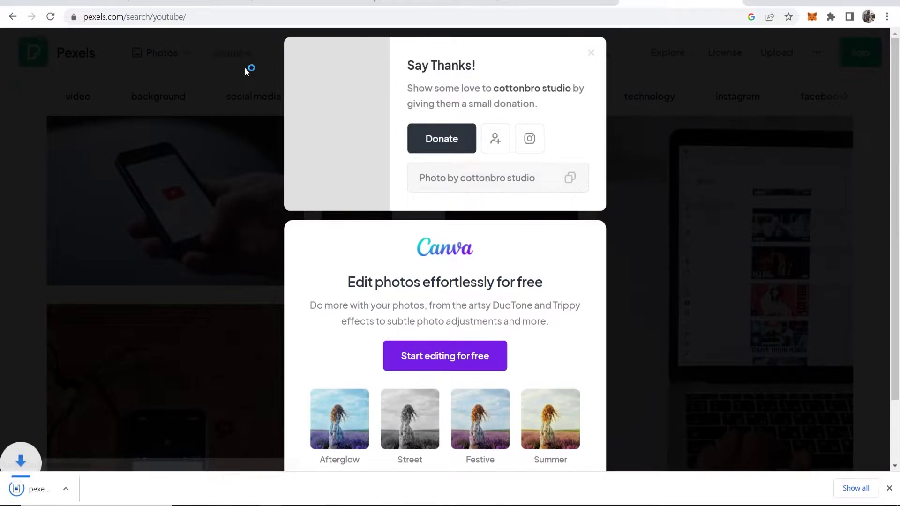
{"action": "left_click", "coordinate": [244, 68]}
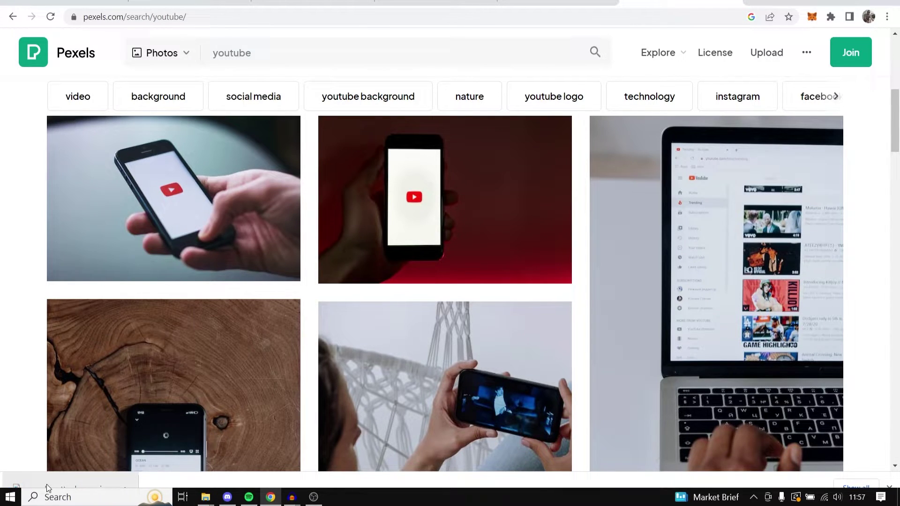
Upload the downloaded laptop jpg to Canva and drop it onto the cover as the new background.
{"action": "key", "text": "ctrl+shift+Tab"}
{"action": "left_click_drag", "start_coordinate": [28, 488], "coordinate": [123, 145]}
{"action": "left_click_drag", "start_coordinate": [139, 187], "coordinate": [172, 206]}
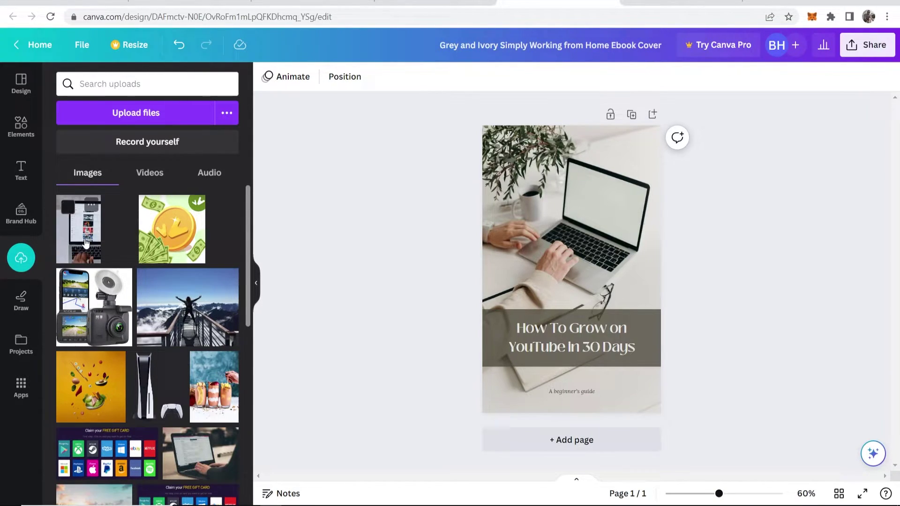
{"action": "left_click_drag", "start_coordinate": [79, 245], "coordinate": [492, 176]}
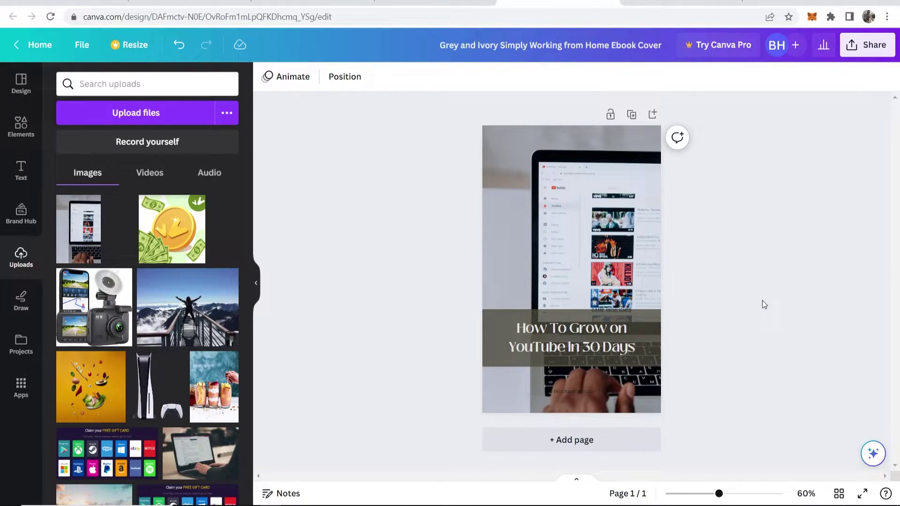
Set the title band's transparency to 100 so it is fully opaque.
{"action": "left_click", "coordinate": [654, 343]}
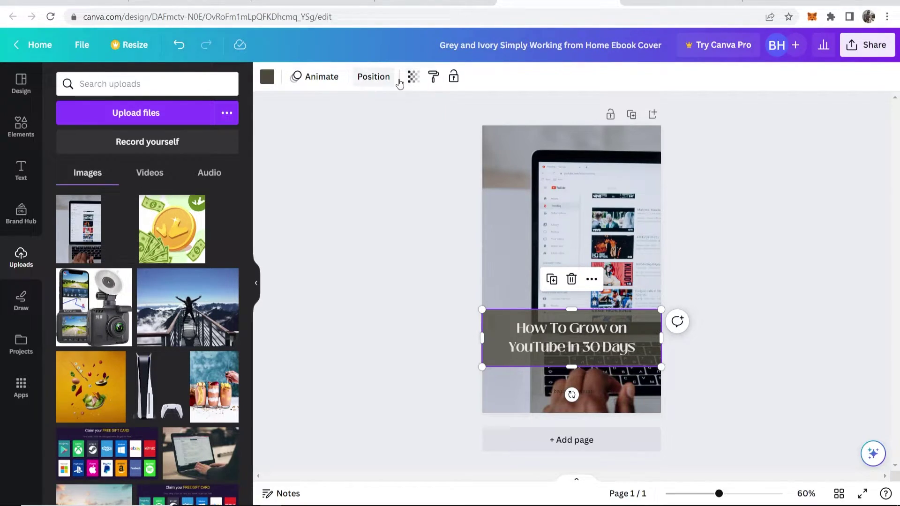
{"action": "left_click", "coordinate": [414, 78]}
{"action": "left_click_drag", "start_coordinate": [383, 129], "coordinate": [414, 126]}
{"action": "key", "text": "Escape"}
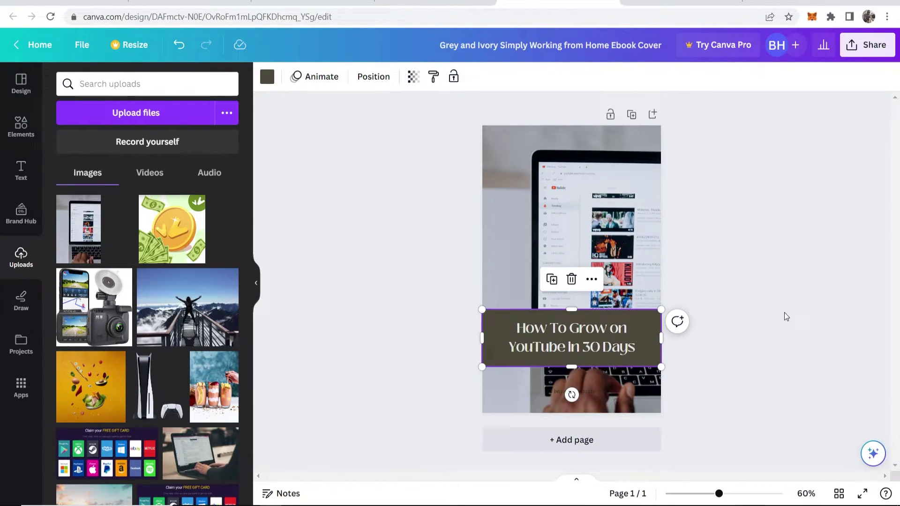
{"action": "left_click", "coordinate": [785, 315]}
Give the band a custom bright red fill (#FF0000), then reselect the title text.
{"action": "left_click", "coordinate": [499, 325]}
{"action": "left_click", "coordinate": [267, 76]}
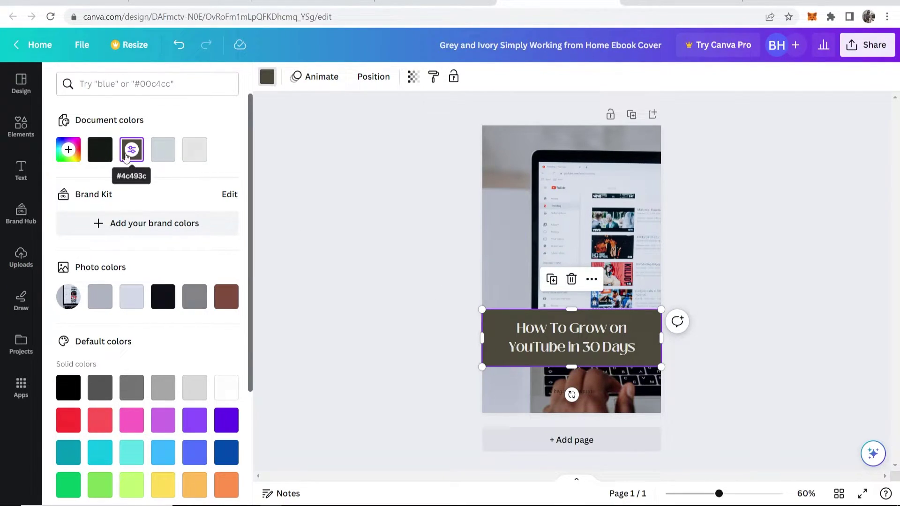
{"action": "left_click", "coordinate": [68, 153]}
{"action": "left_click", "coordinate": [69, 263]}
{"action": "left_click_drag", "start_coordinate": [68, 263], "coordinate": [49, 290]}
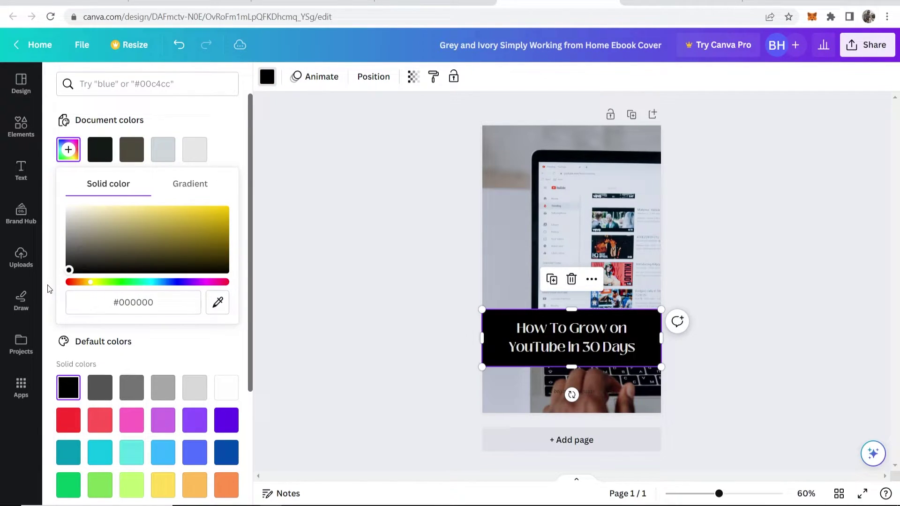
{"action": "left_click", "coordinate": [82, 282]}
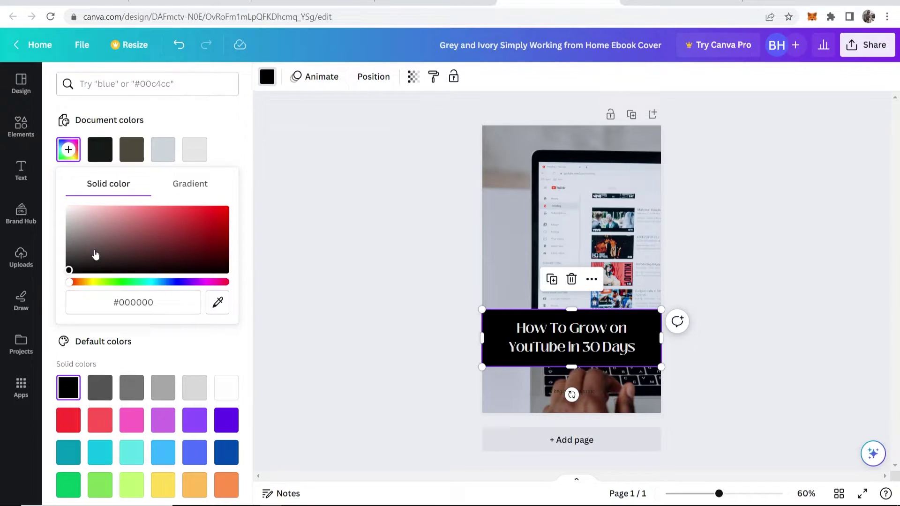
{"action": "left_click_drag", "start_coordinate": [94, 255], "coordinate": [275, 203]}
{"action": "key", "text": "Escape"}
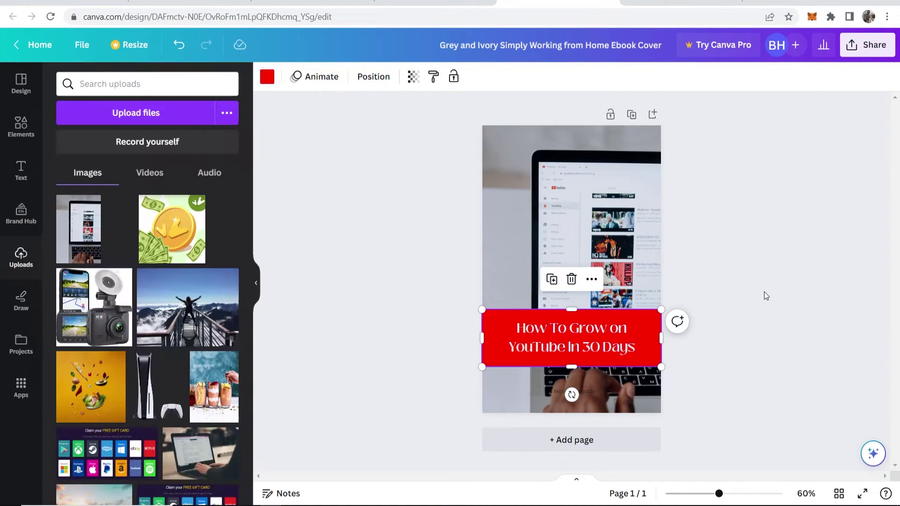
{"action": "left_click", "coordinate": [713, 405]}
{"action": "left_click", "coordinate": [632, 347]}
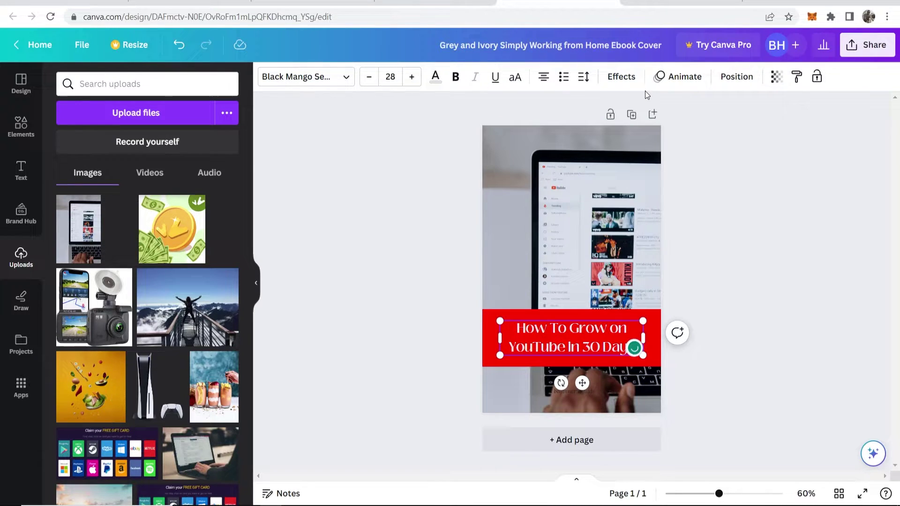
{"action": "double_click", "coordinate": [596, 333]}
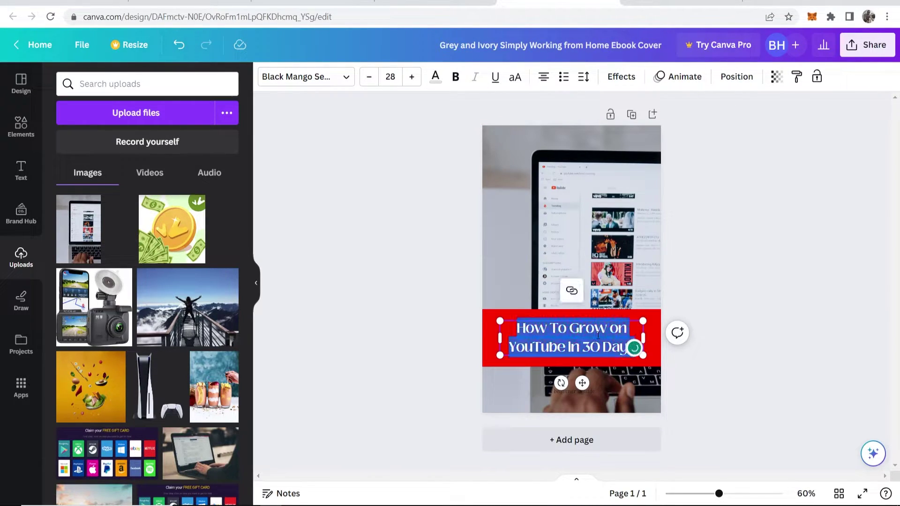
Change the title font to Archivo Black.
{"action": "left_click", "coordinate": [345, 79]}
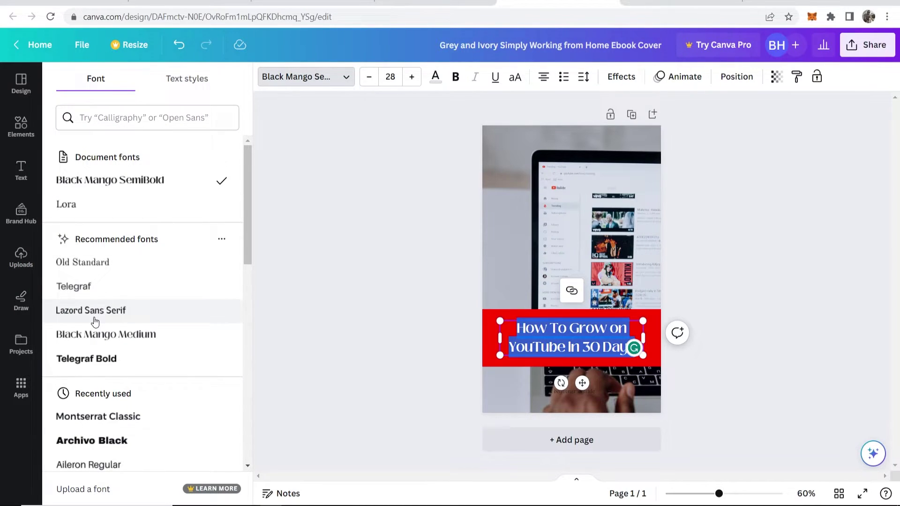
{"action": "scroll", "coordinate": [83, 382], "scroll_direction": "down", "scroll_amount": 1}
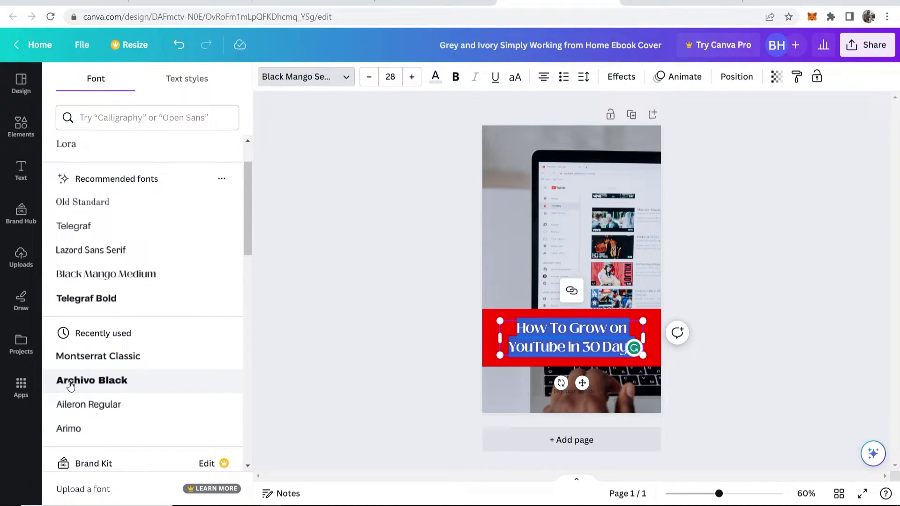
{"action": "left_click", "coordinate": [83, 388]}
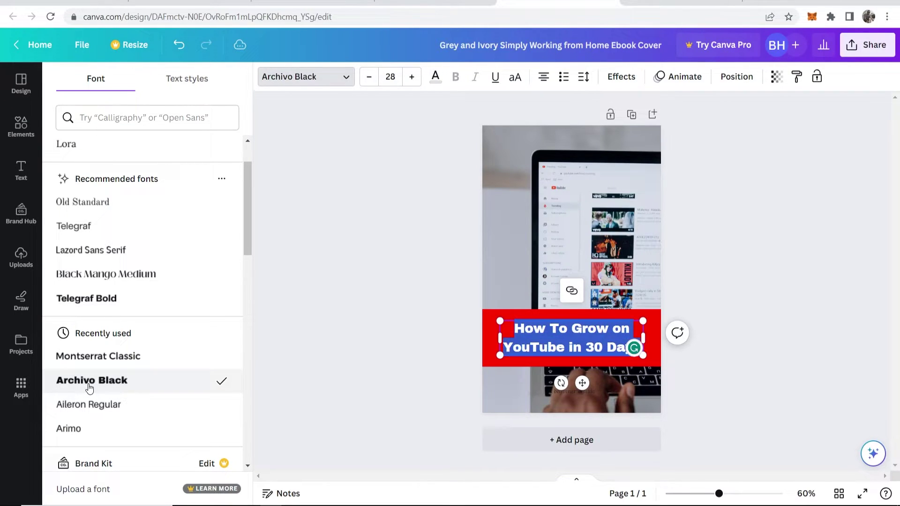
{"action": "left_click", "coordinate": [736, 368]}
{"action": "left_click", "coordinate": [736, 367]}
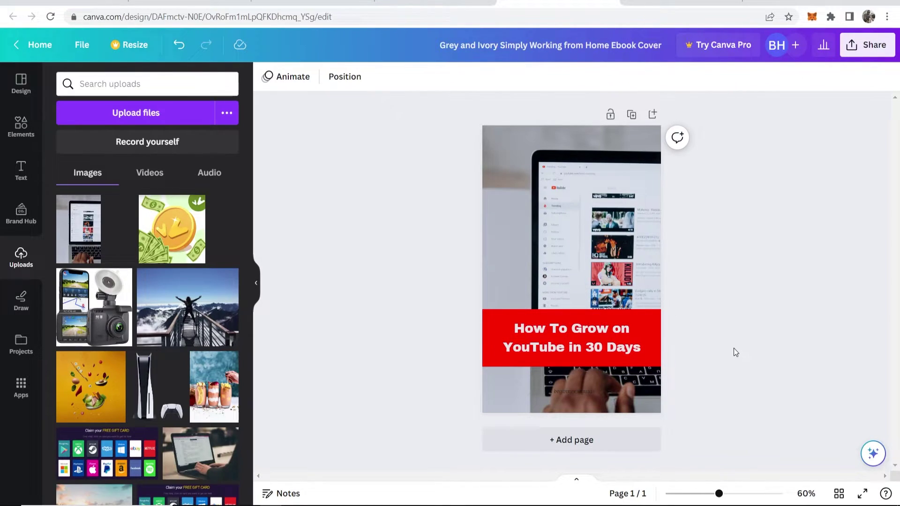
Set the title size to 29, then widen its box so the text grows to about 32.1.
{"action": "left_click", "coordinate": [579, 336]}
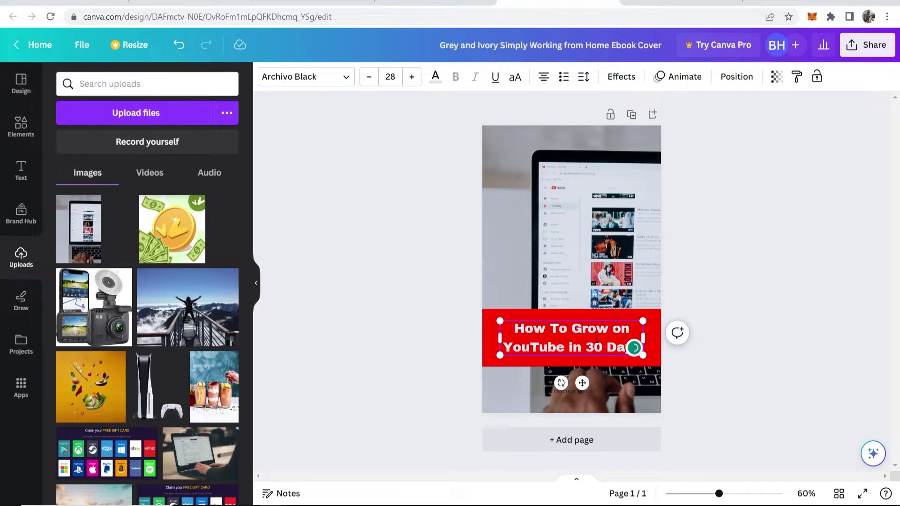
{"action": "key", "text": "ctrl+a"}
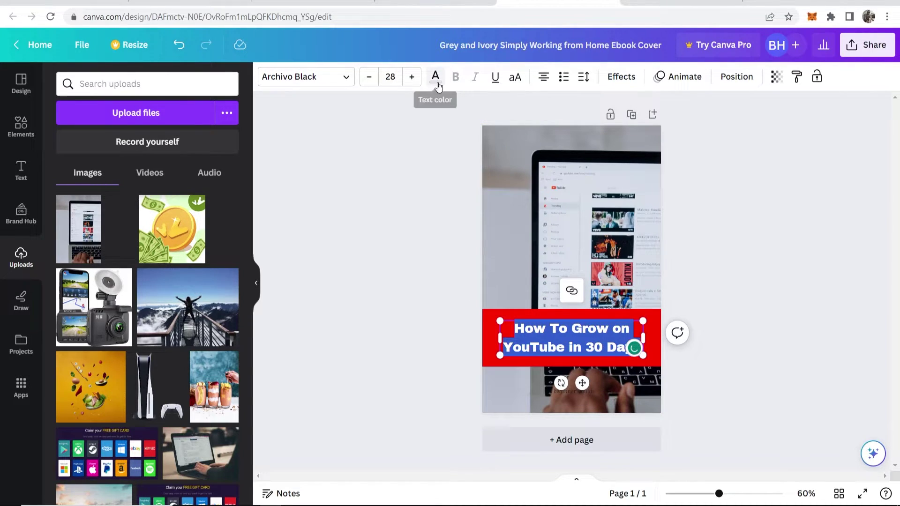
{"action": "left_click", "coordinate": [412, 77]}
{"action": "left_click", "coordinate": [412, 77]}
{"action": "left_click", "coordinate": [411, 77]}
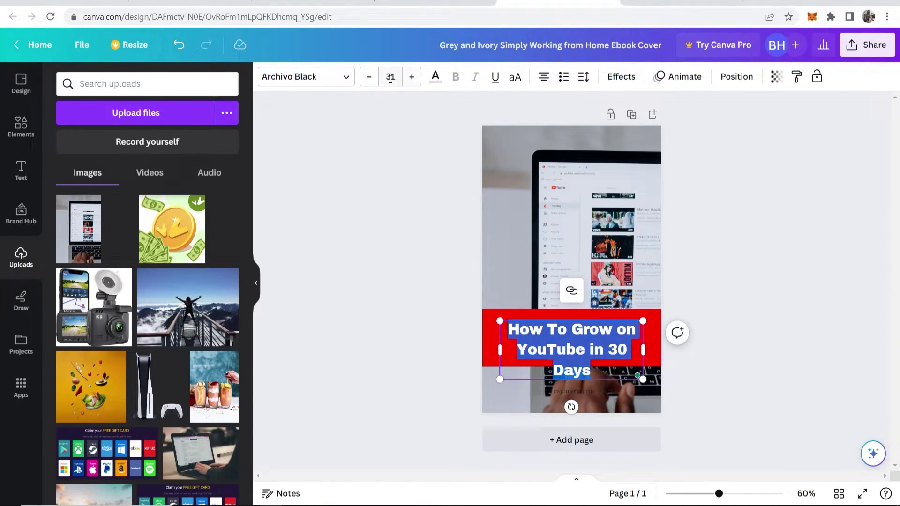
{"action": "left_click", "coordinate": [389, 79]}
{"action": "type", "text": "29"}
{"action": "key", "text": "Return"}
{"action": "left_click_drag", "start_coordinate": [644, 321], "coordinate": [651, 315]}
{"action": "left_click", "coordinate": [604, 332]}
{"action": "left_click", "coordinate": [605, 332]}
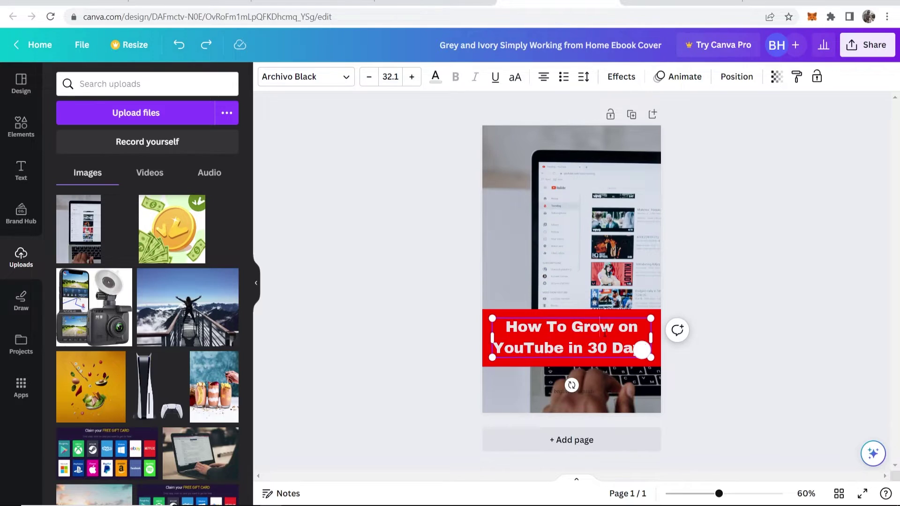
Colour the title text pure white #FFFFFF.
{"action": "key", "text": "ctrl+a"}
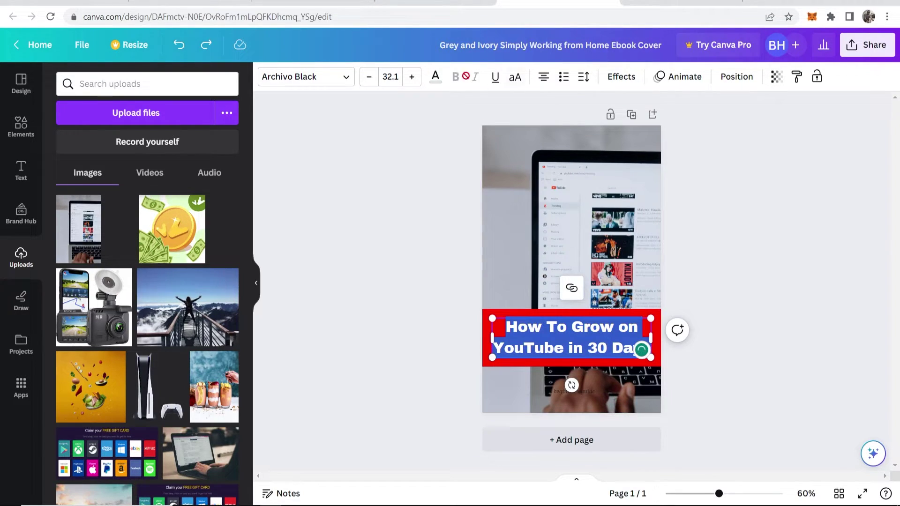
{"action": "left_click", "coordinate": [431, 85]}
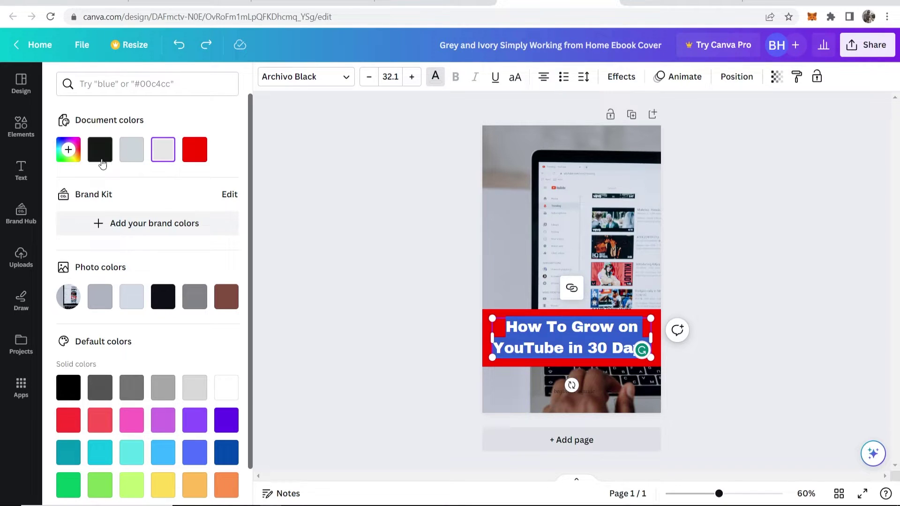
{"action": "left_click", "coordinate": [68, 149]}
{"action": "left_click_drag", "start_coordinate": [71, 187], "coordinate": [26, 143]}
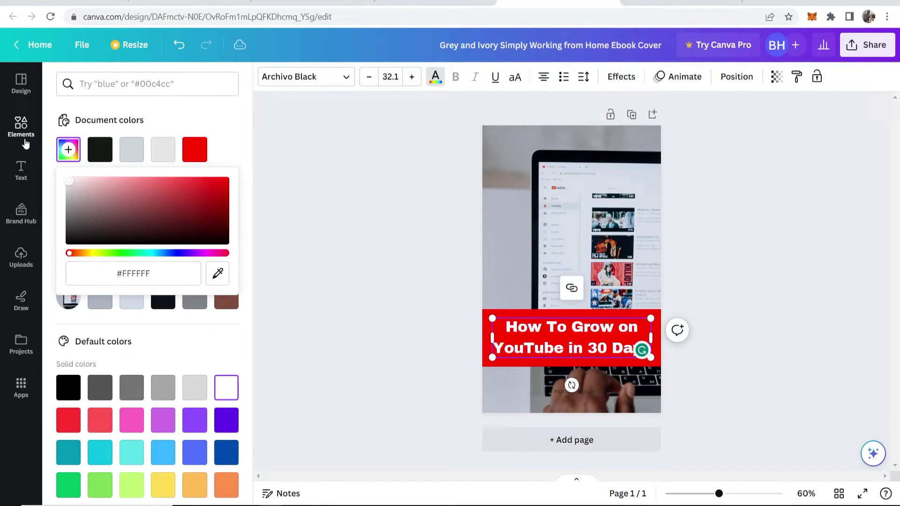
{"action": "key", "text": "Escape"}
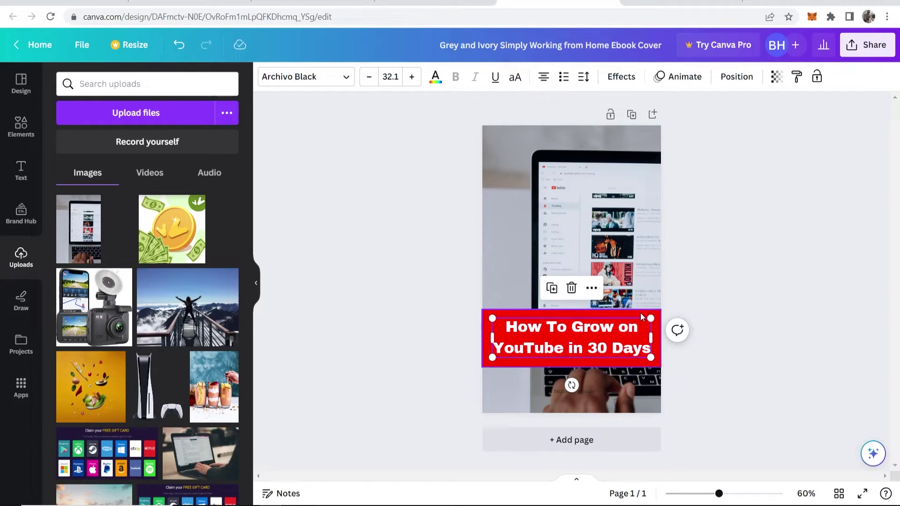
Select the red band with the title and move them up near the top of the cover.
{"action": "left_click", "coordinate": [656, 317]}
{"action": "left_click", "coordinate": [668, 329]}
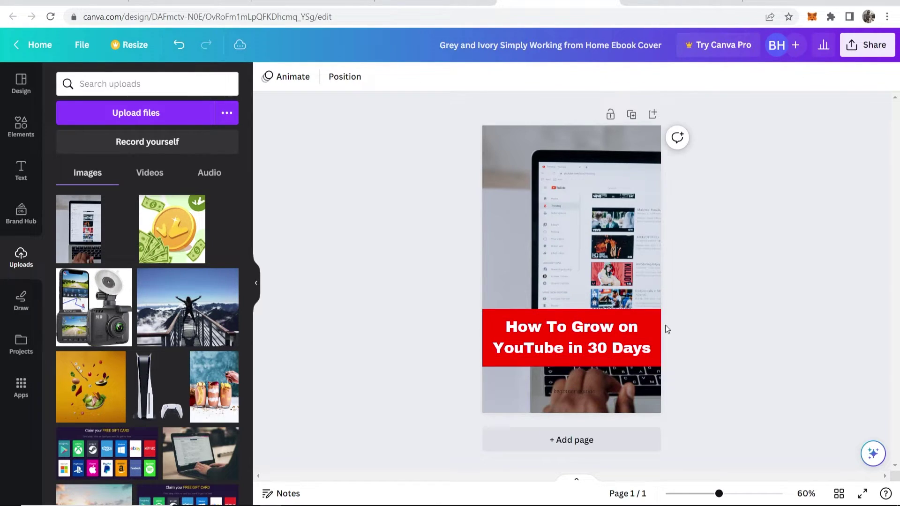
{"action": "left_click", "coordinate": [656, 319]}
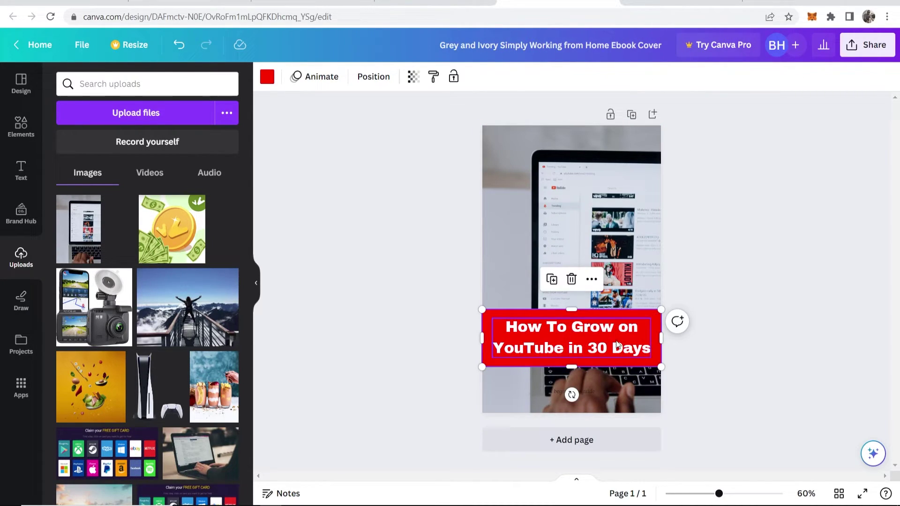
{"action": "left_click", "coordinate": [598, 344], "text": "shift"}
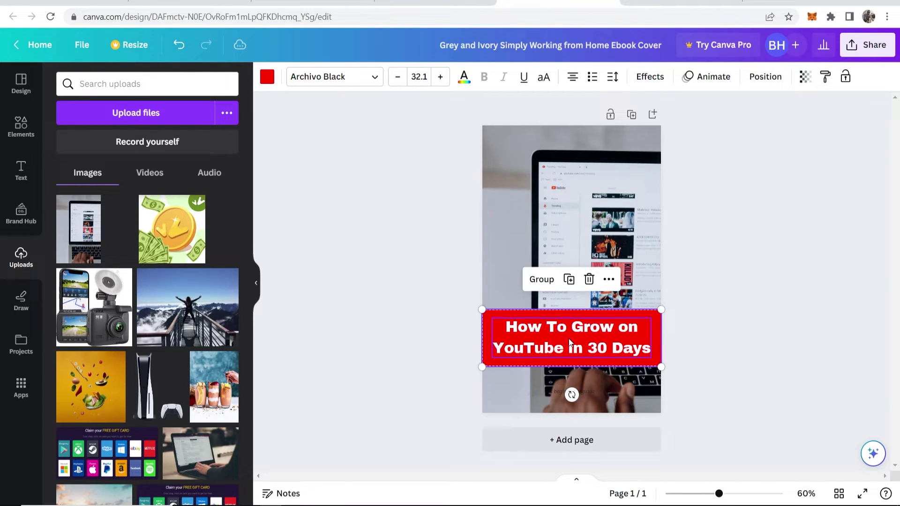
{"action": "left_click_drag", "start_coordinate": [570, 337], "coordinate": [569, 195]}
Adjust the laptop photo to Brightness 38 and Contrast 43.
{"action": "left_click", "coordinate": [661, 313]}
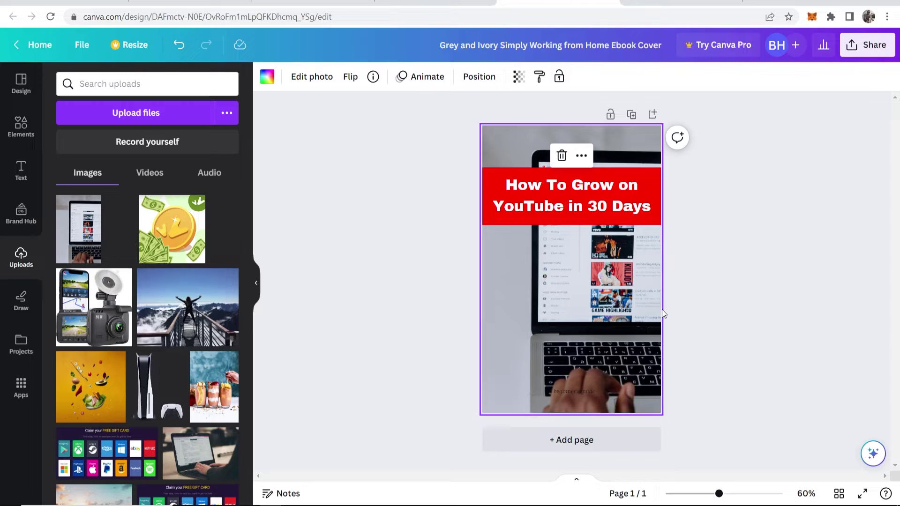
{"action": "left_click", "coordinate": [406, 313]}
{"action": "left_click", "coordinate": [532, 316]}
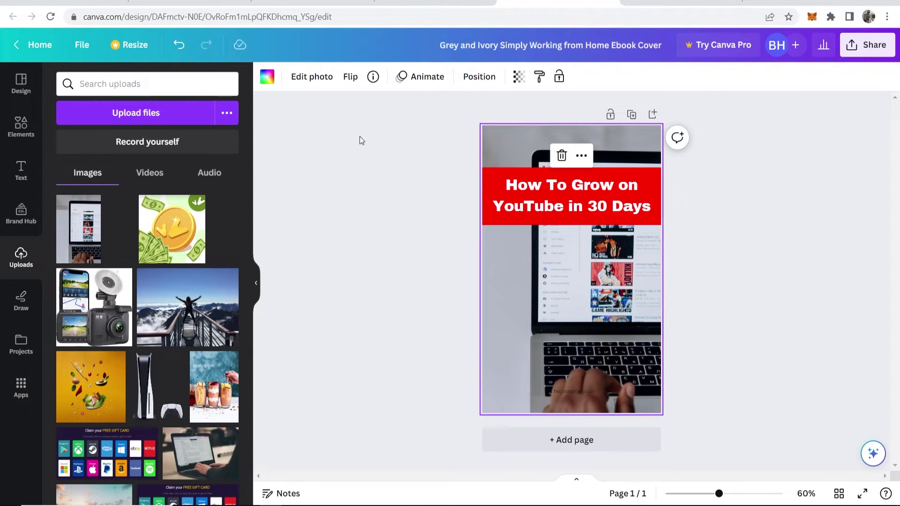
{"action": "left_click", "coordinate": [309, 86]}
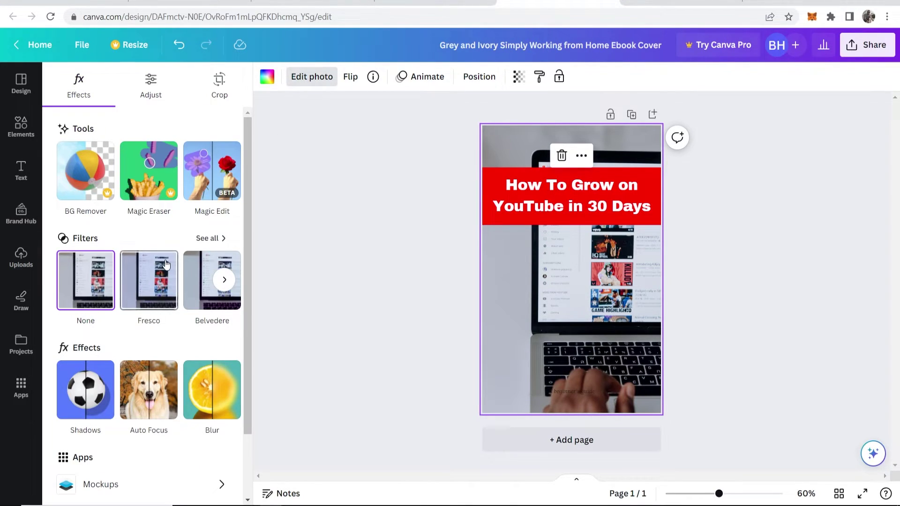
{"action": "scroll", "coordinate": [162, 267], "scroll_direction": "down", "scroll_amount": 1}
{"action": "scroll", "coordinate": [150, 187], "scroll_direction": "up", "scroll_amount": 1}
{"action": "left_click", "coordinate": [151, 86]}
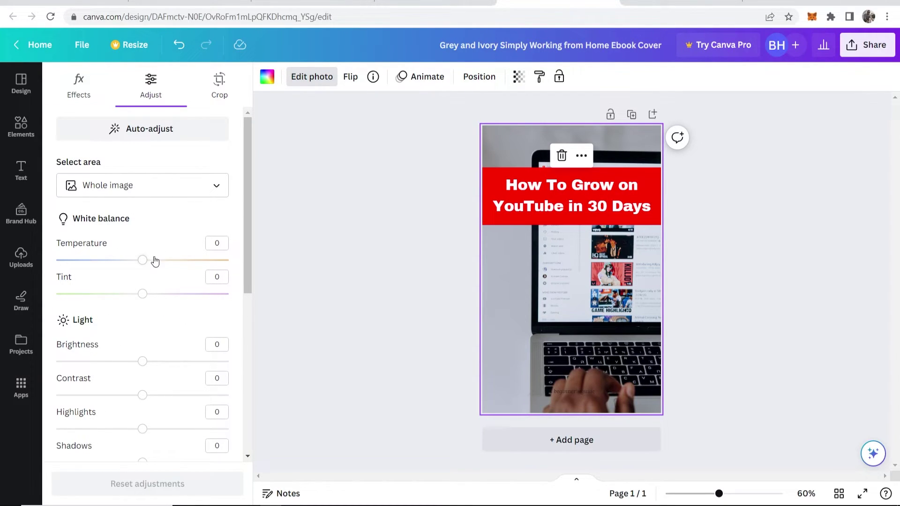
{"action": "left_click_drag", "start_coordinate": [143, 361], "coordinate": [176, 366]}
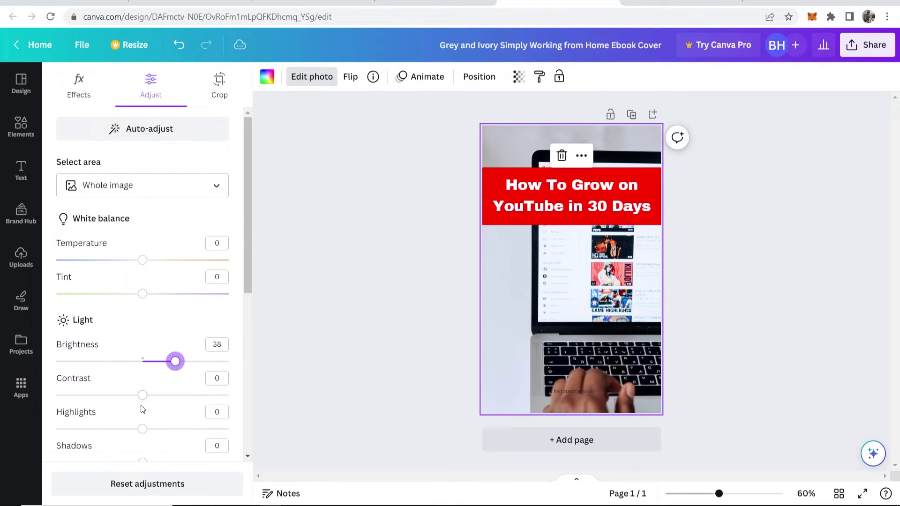
{"action": "left_click_drag", "start_coordinate": [145, 403], "coordinate": [181, 402]}
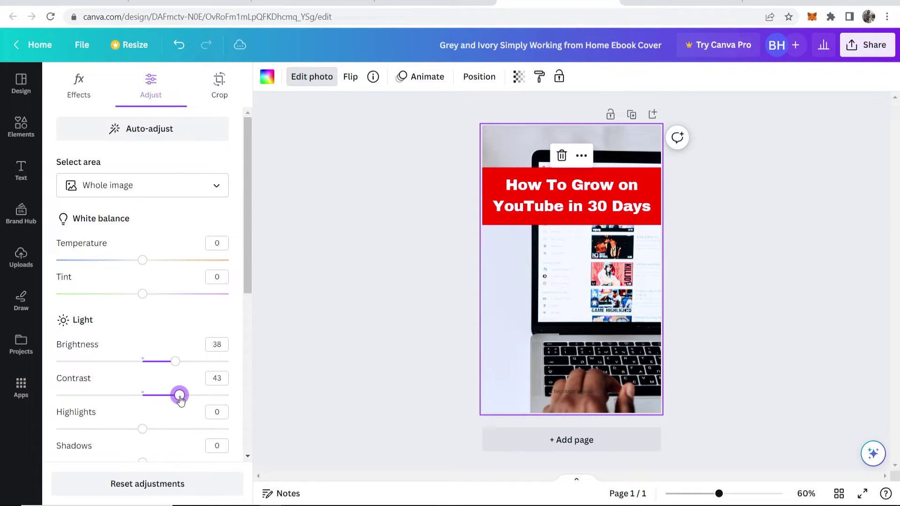
{"action": "left_click", "coordinate": [685, 321]}
{"action": "left_click", "coordinate": [21, 127]}
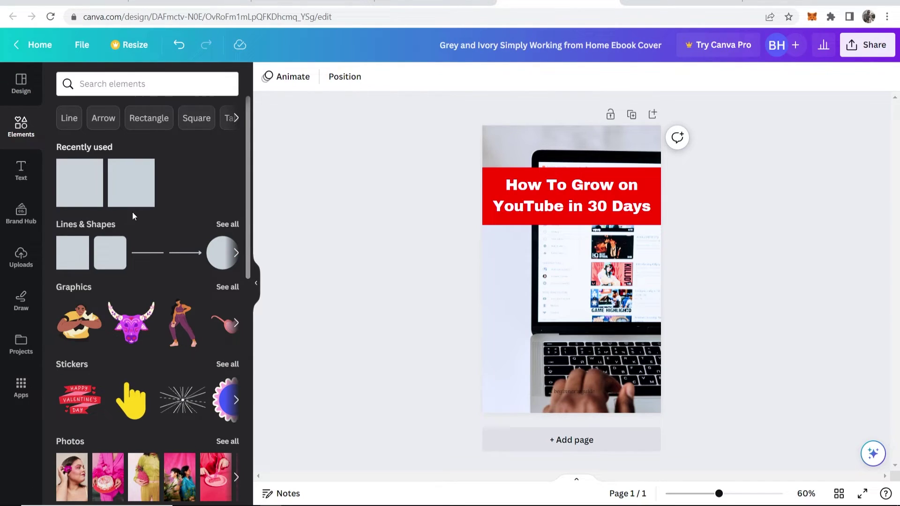
Add a rounded square shape over the lower part of the laptop photo.
{"action": "left_click", "coordinate": [116, 270]}
{"action": "left_click_drag", "start_coordinate": [113, 256], "coordinate": [610, 343]}
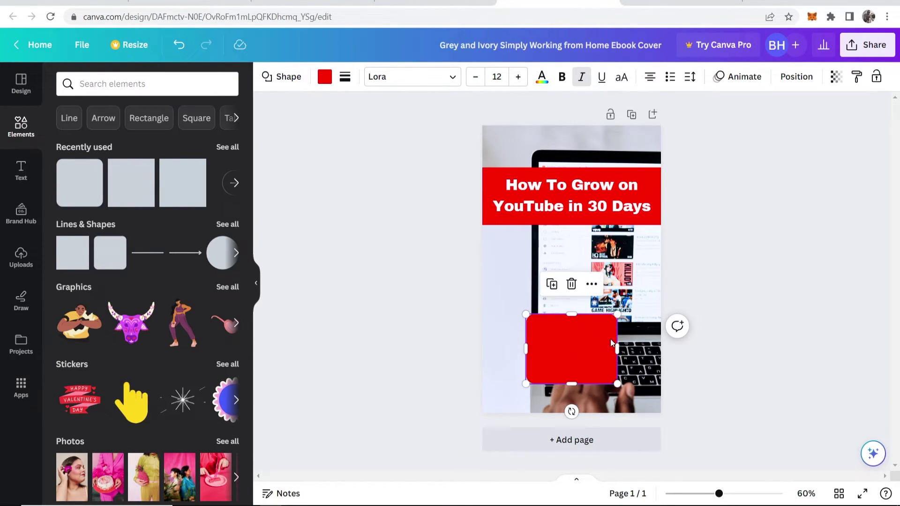
{"action": "left_click", "coordinate": [821, 309]}
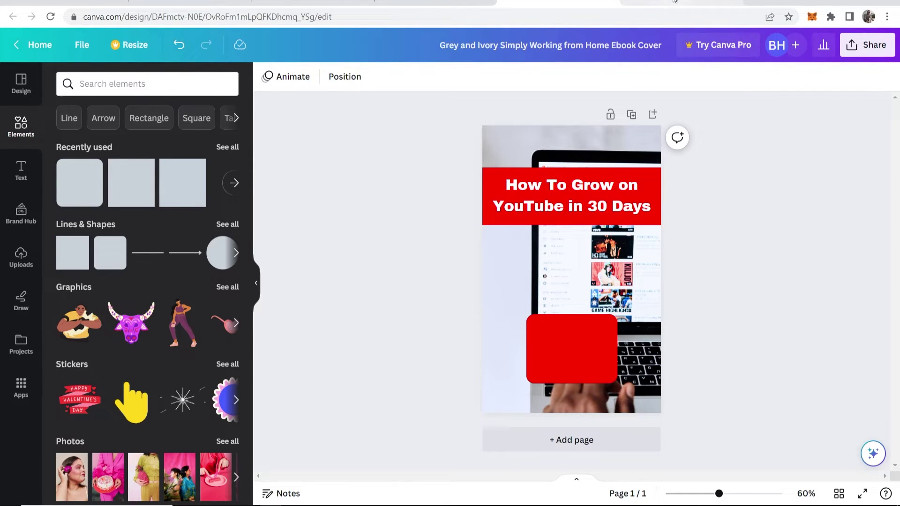
{"action": "left_click", "coordinate": [681, 2]}
{"action": "left_click", "coordinate": [558, 2]}
{"action": "left_click", "coordinate": [574, 316]}
{"action": "left_click_drag", "start_coordinate": [575, 316], "coordinate": [586, 316]}
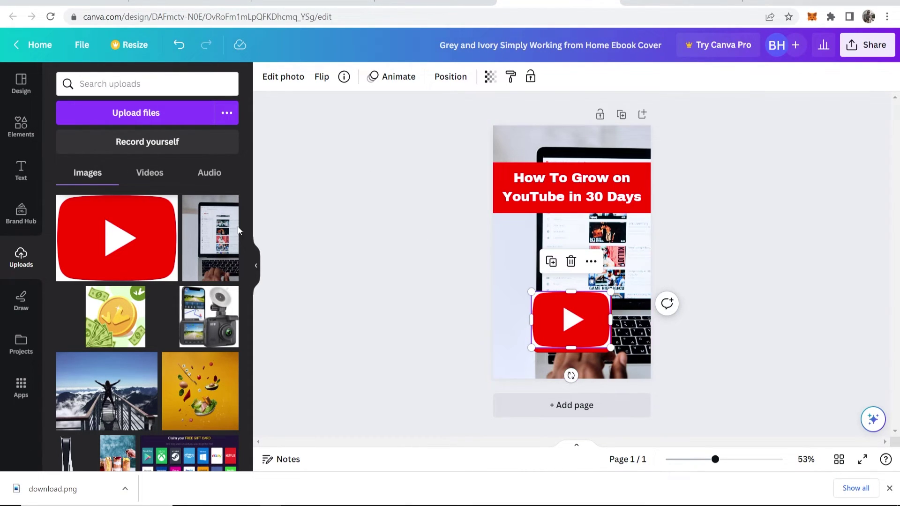
Drop the uploaded YouTube logo onto the design and make the rounded box black.
{"action": "left_click", "coordinate": [680, 3]}
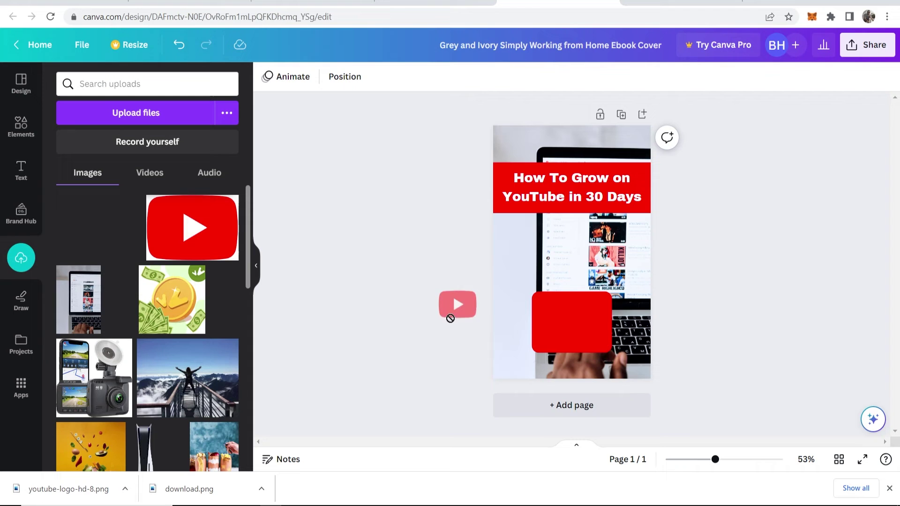
{"action": "left_click_drag", "start_coordinate": [452, 293], "coordinate": [554, 264]}
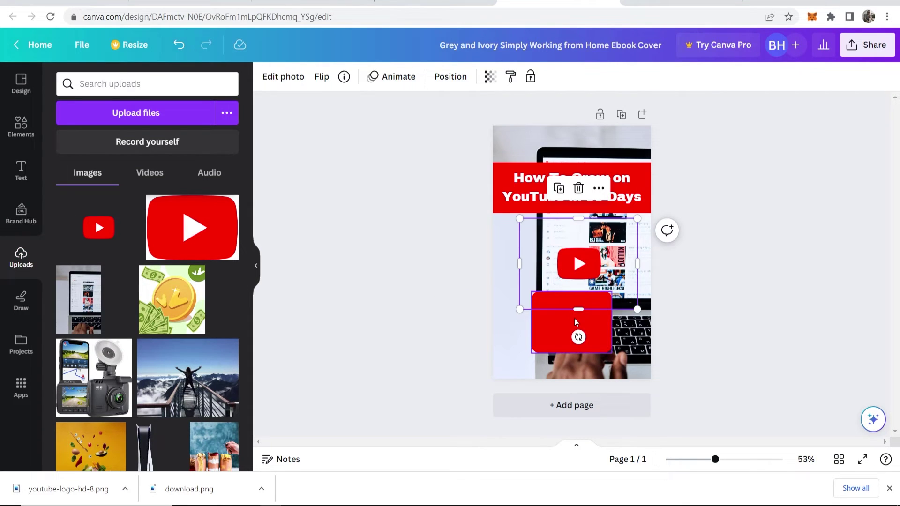
{"action": "left_click", "coordinate": [554, 317]}
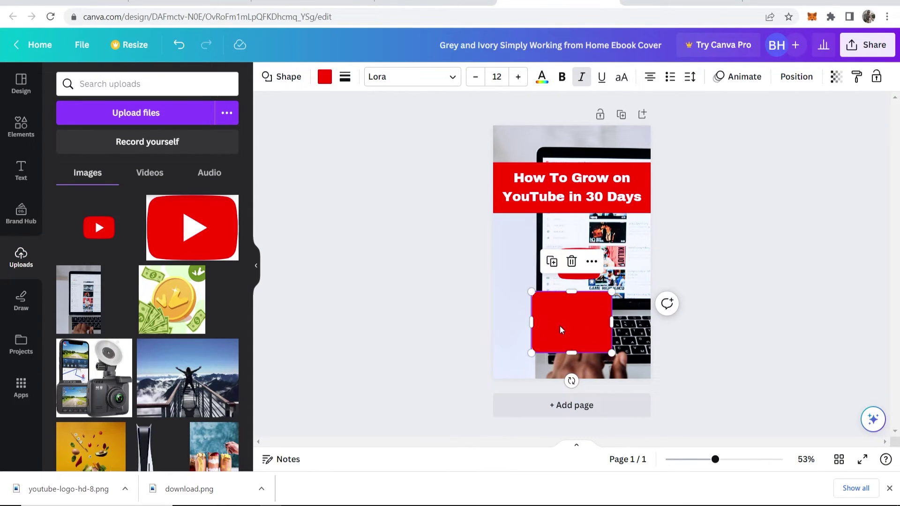
{"action": "left_click", "coordinate": [325, 76]}
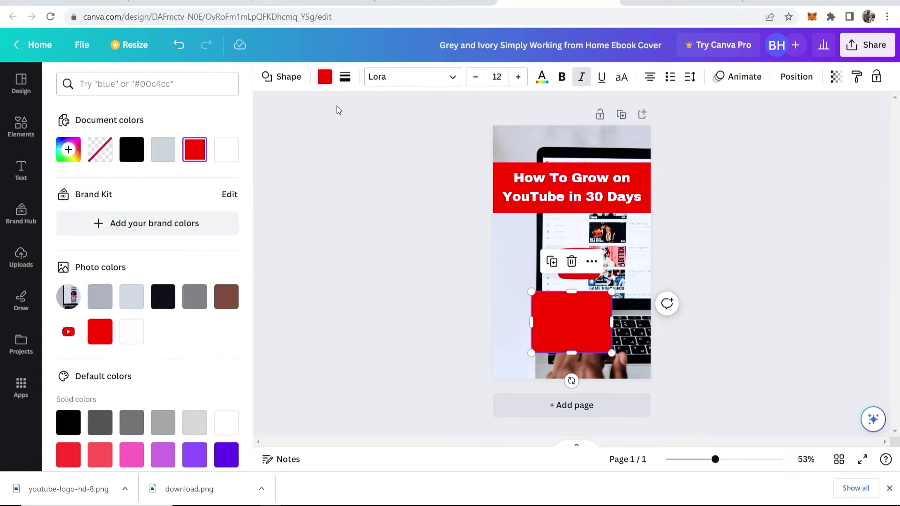
{"action": "left_click", "coordinate": [160, 296]}
Move the YouTube logo onto the black box and enlarge it slightly.
{"action": "left_click", "coordinate": [586, 286]}
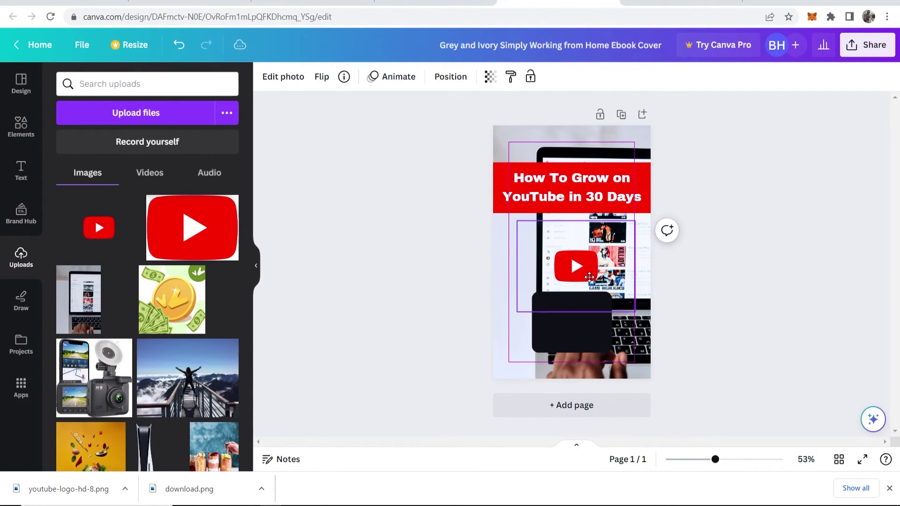
{"action": "left_click_drag", "start_coordinate": [587, 286], "coordinate": [580, 344]}
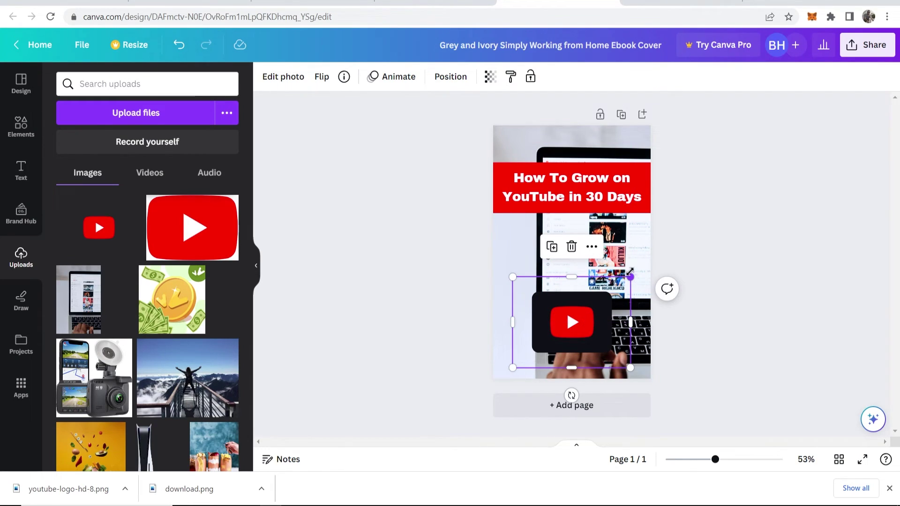
{"action": "left_click_drag", "start_coordinate": [631, 277], "coordinate": [656, 269]}
{"action": "left_click", "coordinate": [673, 271]}
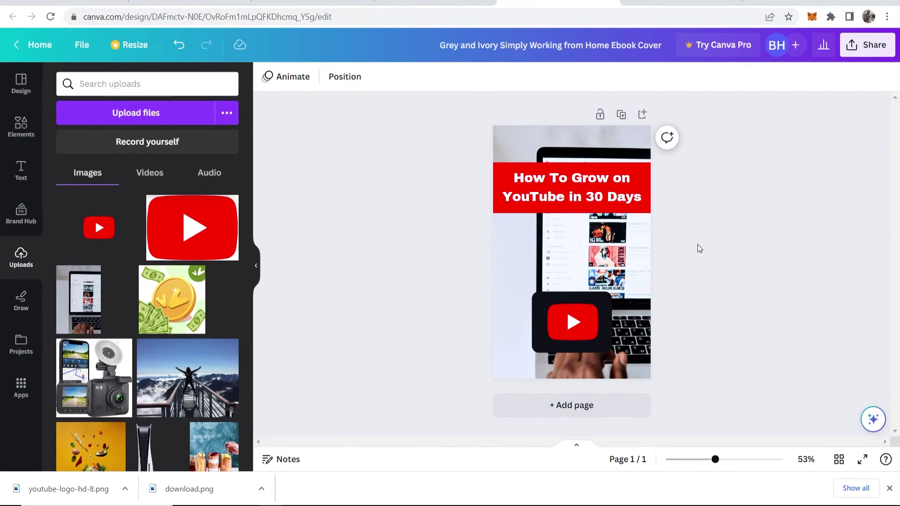
Download the cover as a 512 × 800 px PNG file via Share > Download.
{"action": "left_click", "coordinate": [889, 488]}
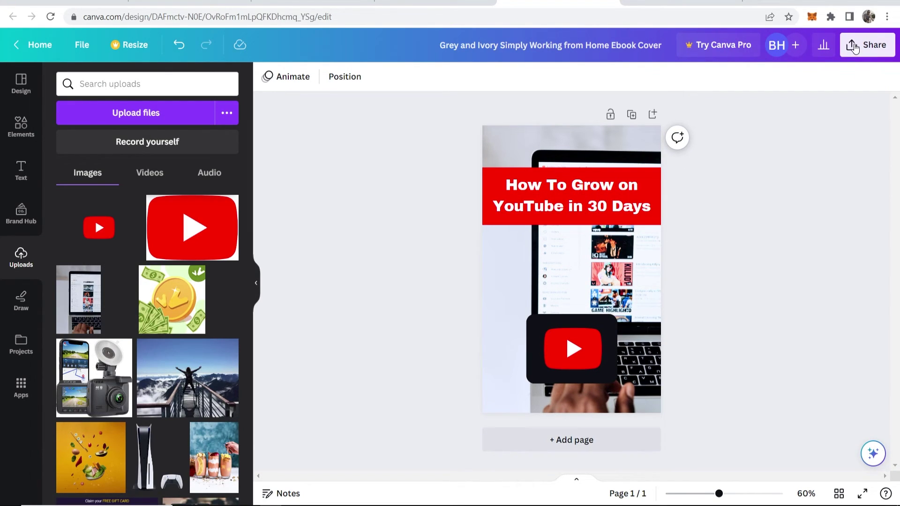
{"action": "left_click", "coordinate": [851, 54]}
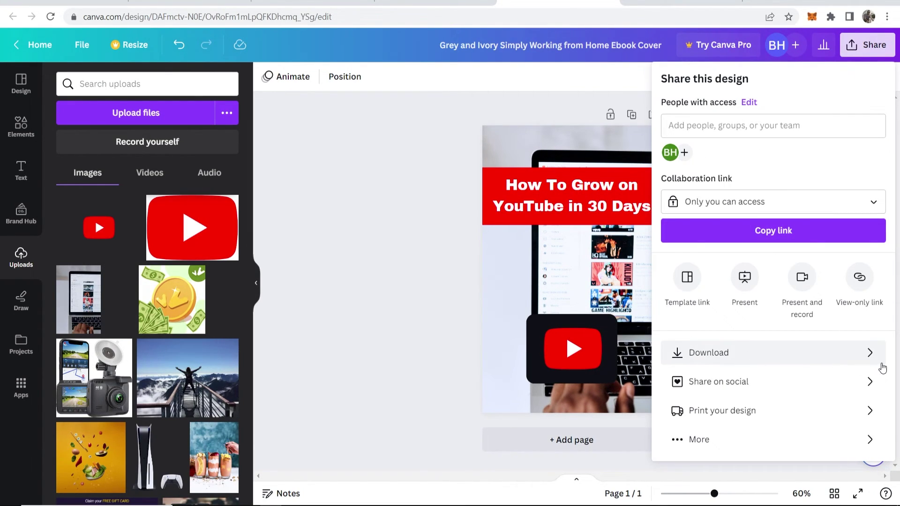
{"action": "left_click", "coordinate": [874, 362]}
{"action": "left_click", "coordinate": [696, 133]}
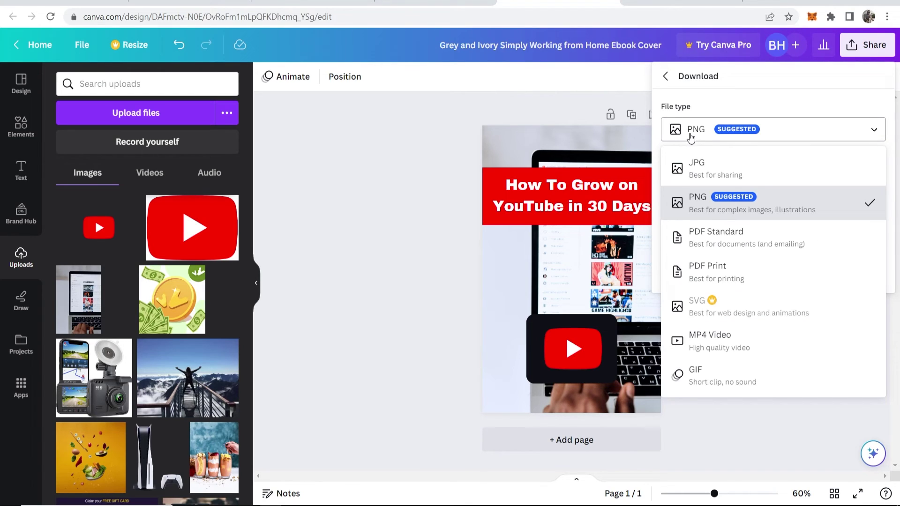
{"action": "left_click", "coordinate": [696, 136]}
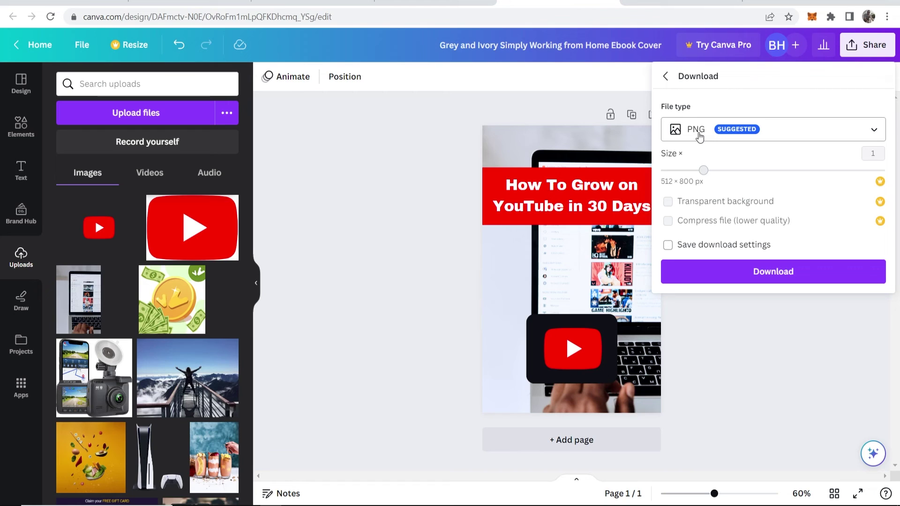
{"action": "left_click", "coordinate": [816, 280]}
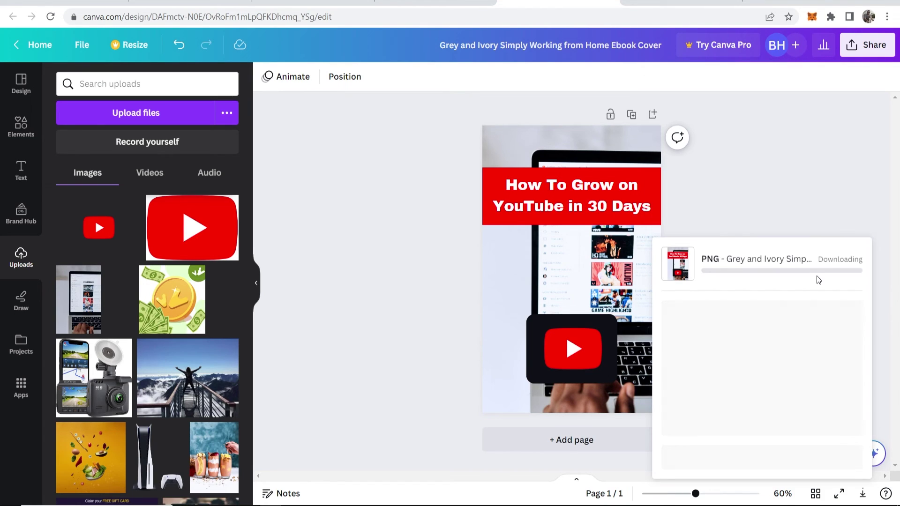
Open the downloaded cover PNG in Windows Photos and move the viewer window up.
{"action": "left_click", "coordinate": [59, 490]}
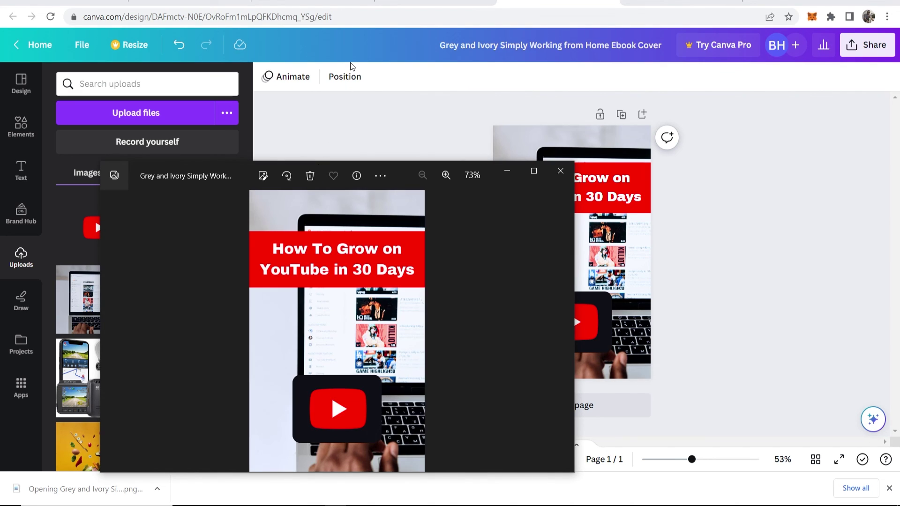
{"action": "left_click_drag", "start_coordinate": [484, 176], "coordinate": [486, 95]}
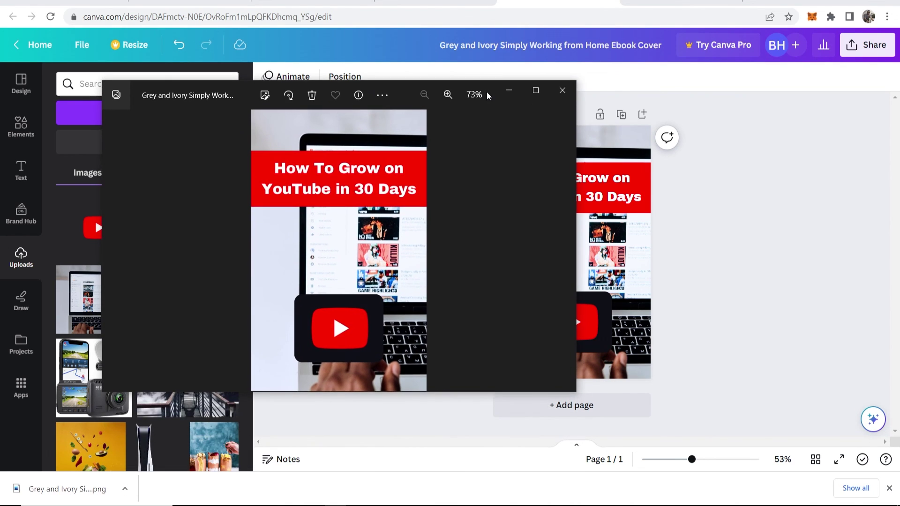